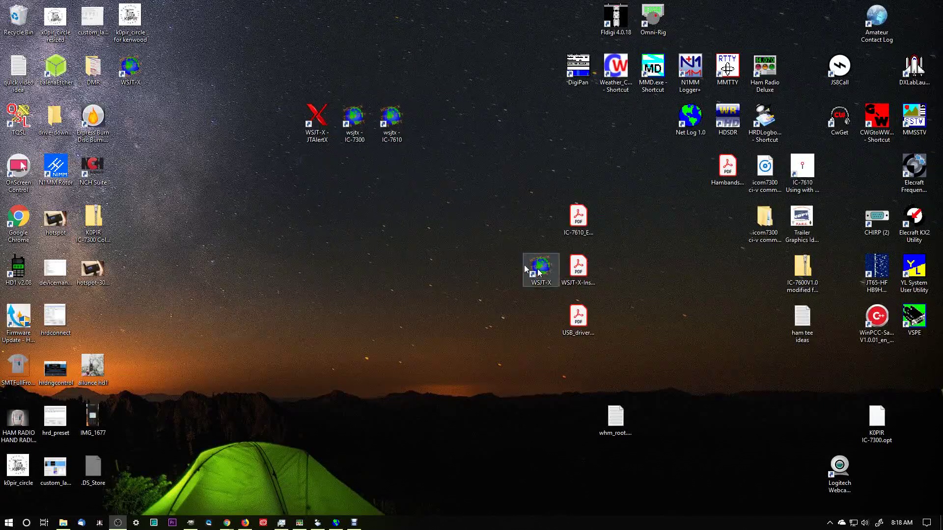
Step: Move the WSJT-X shortcut below the wsjtx - IC-7300 shortcut and create two copies of it, placed in the row beneath
left_click_drag(537, 269, 352, 168)
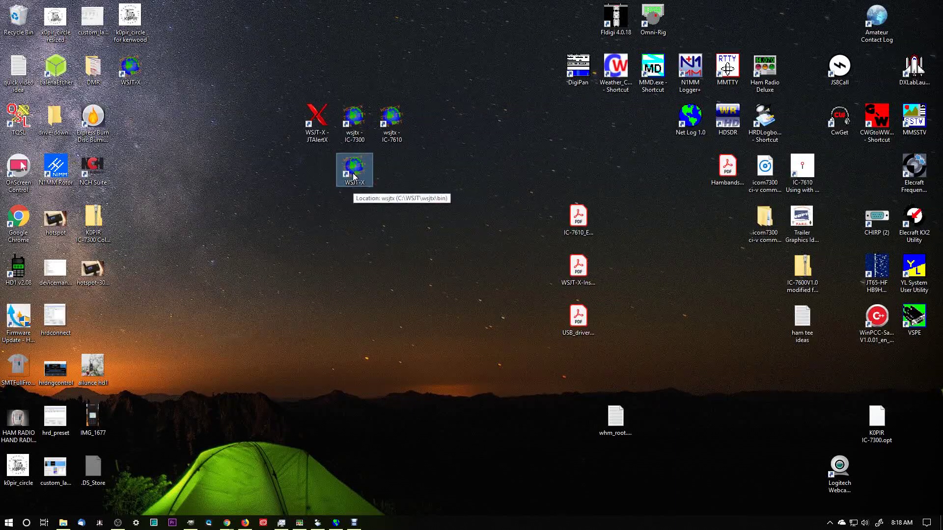
right_click(353, 175)
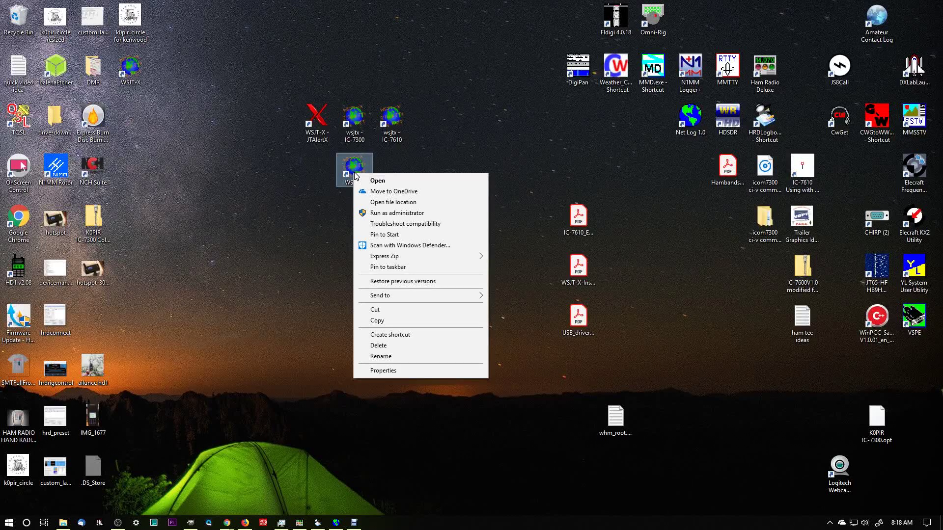
left_click(394, 335)
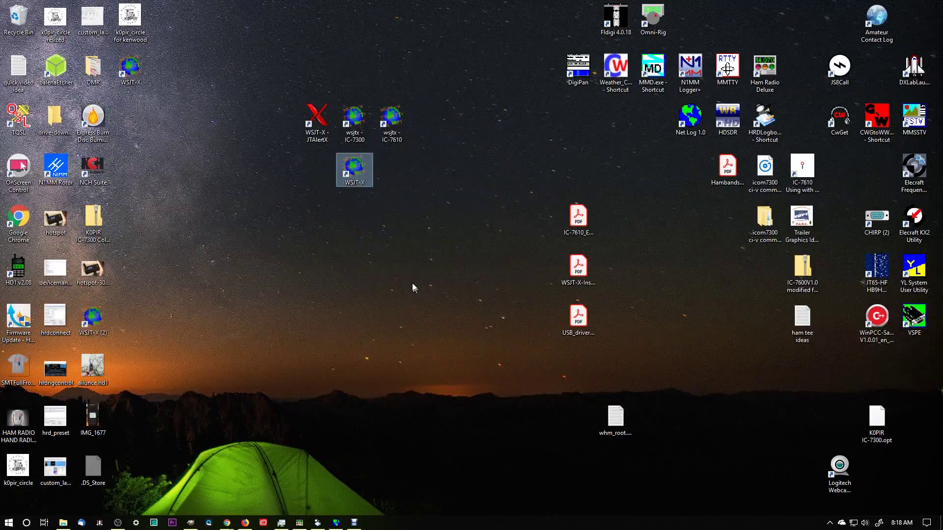
left_click_drag(93, 316, 326, 229)
left_click(358, 177)
right_click(359, 176)
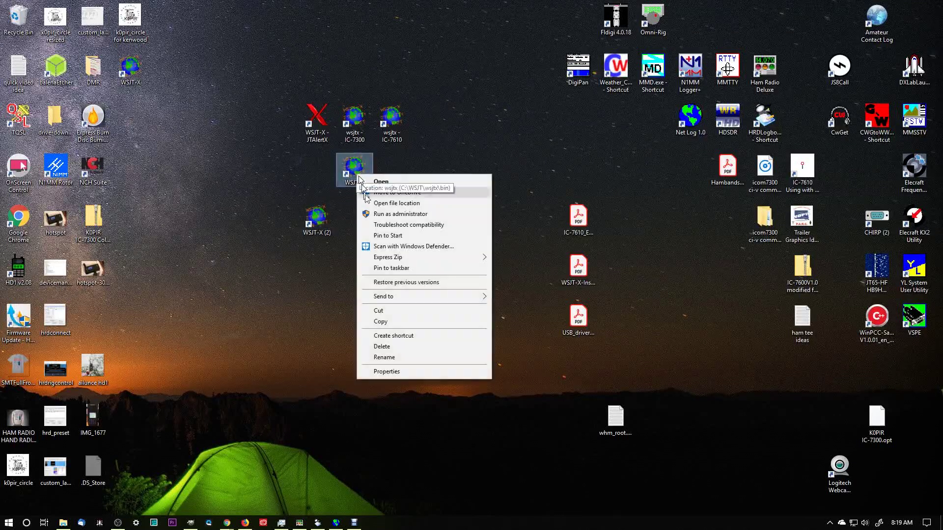
left_click(410, 336)
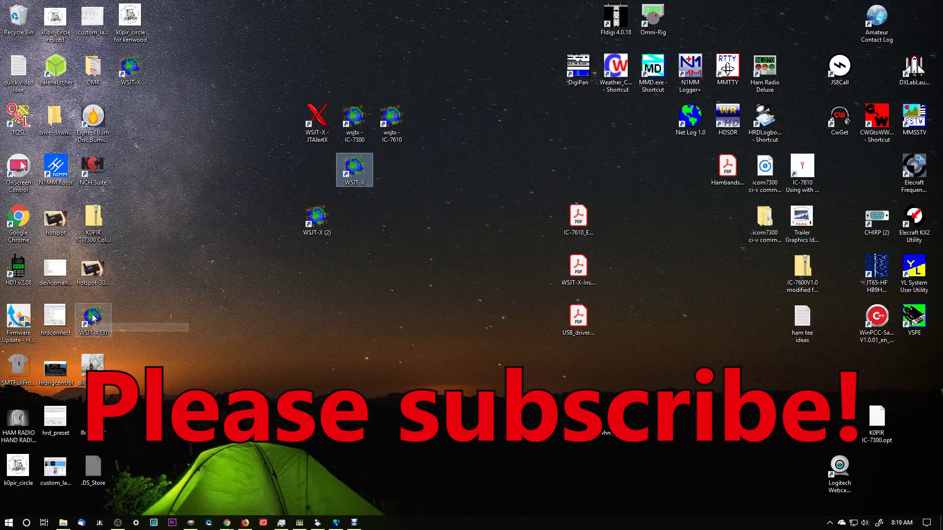
left_click_drag(94, 318, 358, 223)
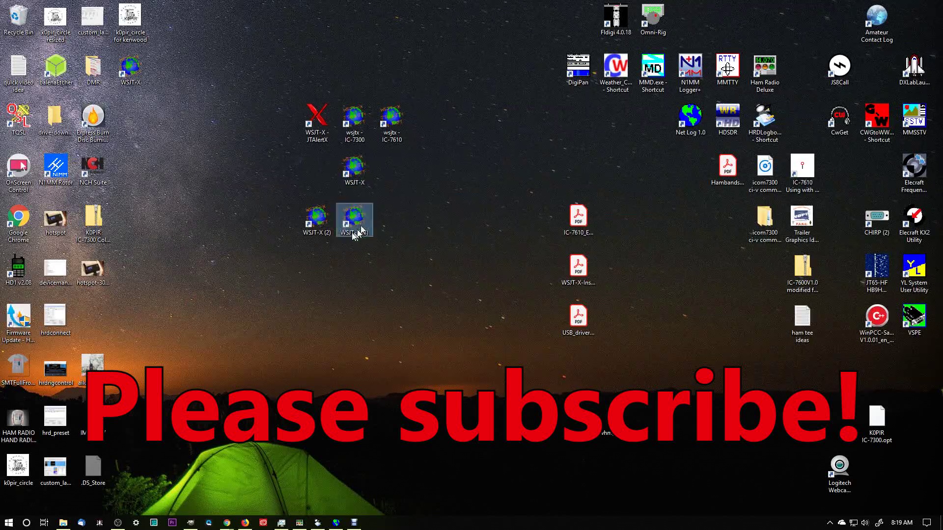
Step: Delete the WSJT-X (2) and WSJT-X (3) shortcut copies by moving them to the Recycle Bin
left_click(314, 223, "ctrl")
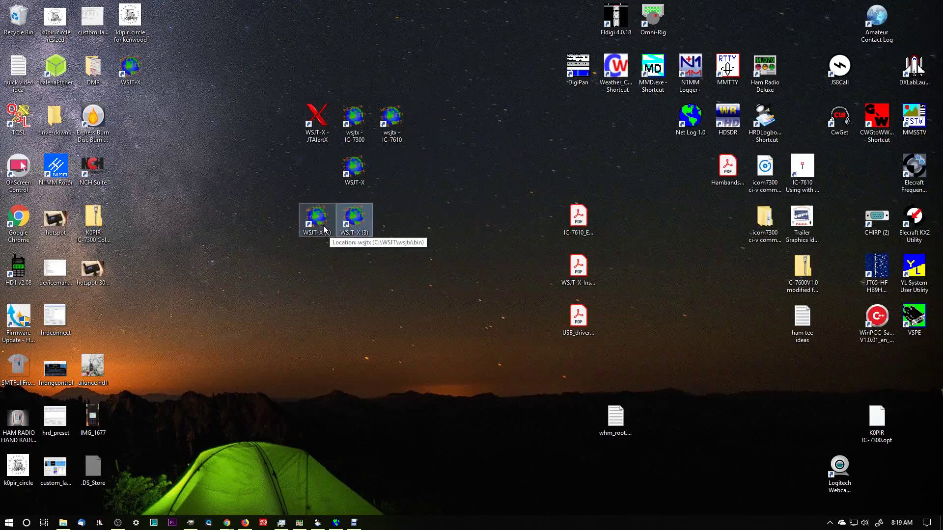
left_click(323, 225, "ctrl")
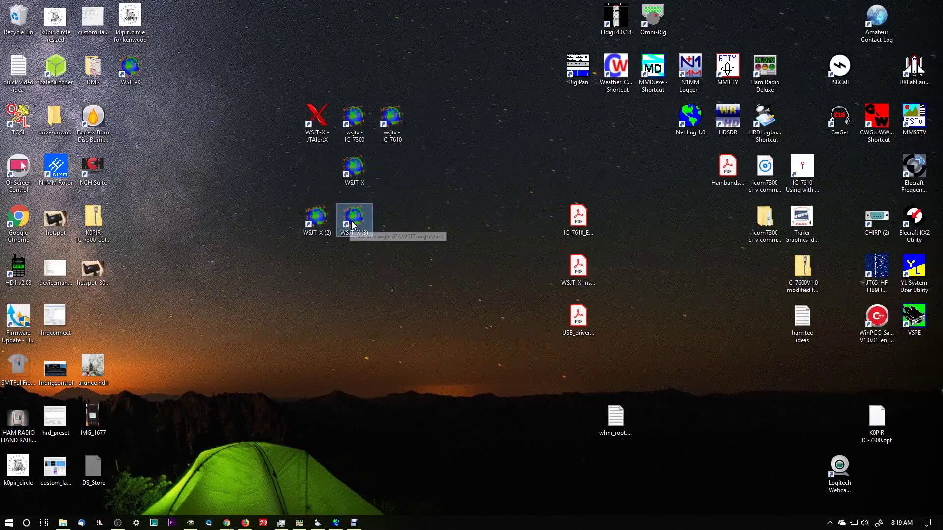
left_click(314, 216, "ctrl")
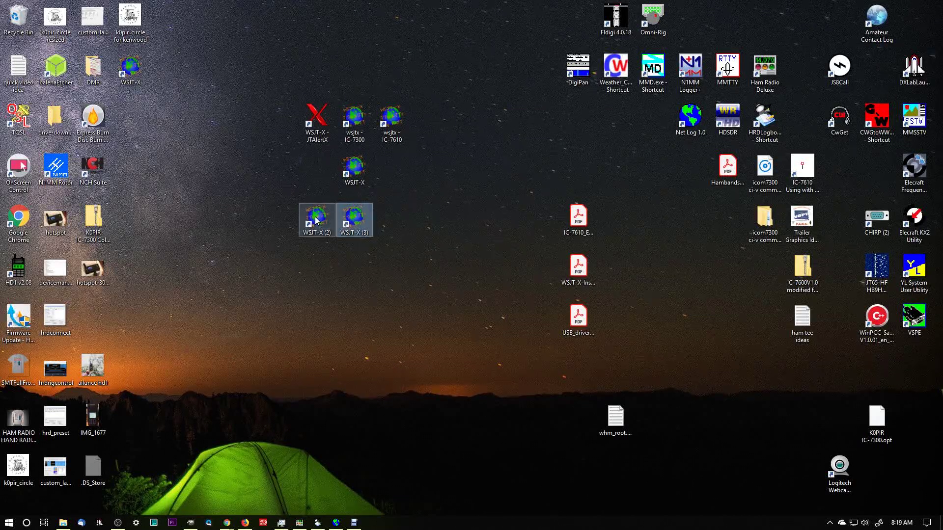
left_click_drag(315, 216, 22, 23)
Step: Move the original WSJT-X shortcut away from the radio shortcuts, into the row of the Hambands PDF
left_click(338, 160)
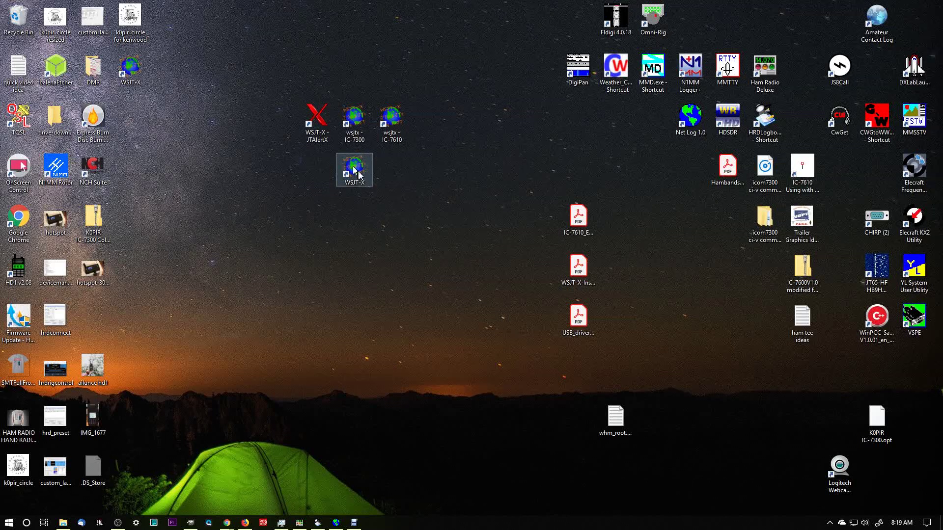
left_click_drag(357, 173, 620, 173)
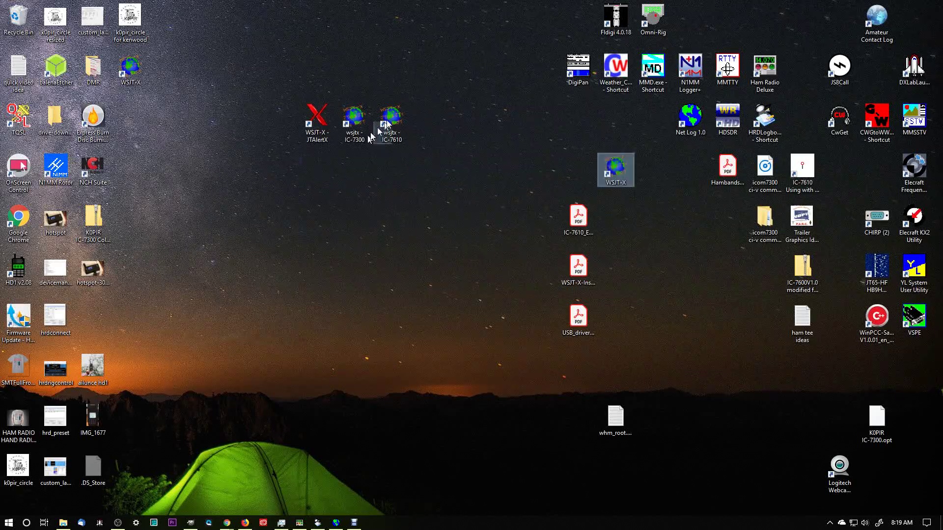
Step: Examine the target path with its rig-name argument and the shortcut name in the properties of wsjtx - IC-7300
left_click(358, 132, "ctrl")
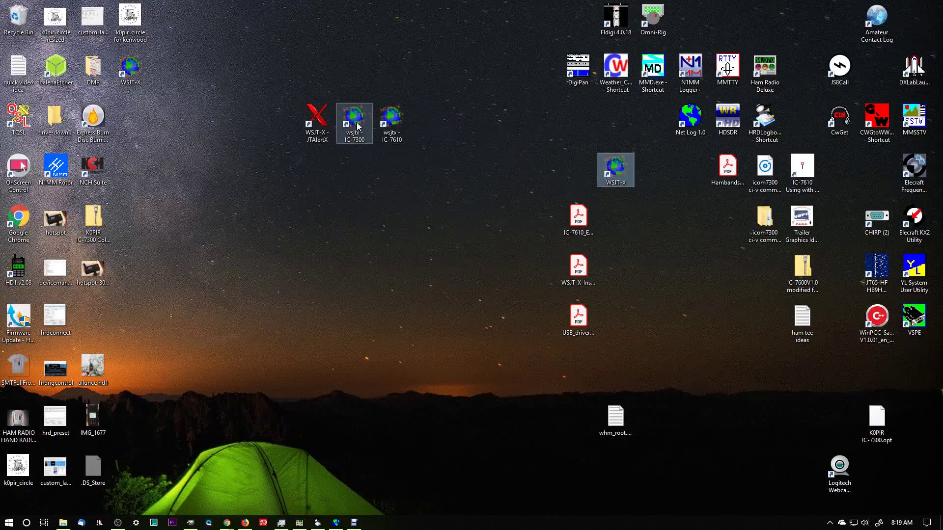
right_click(355, 122)
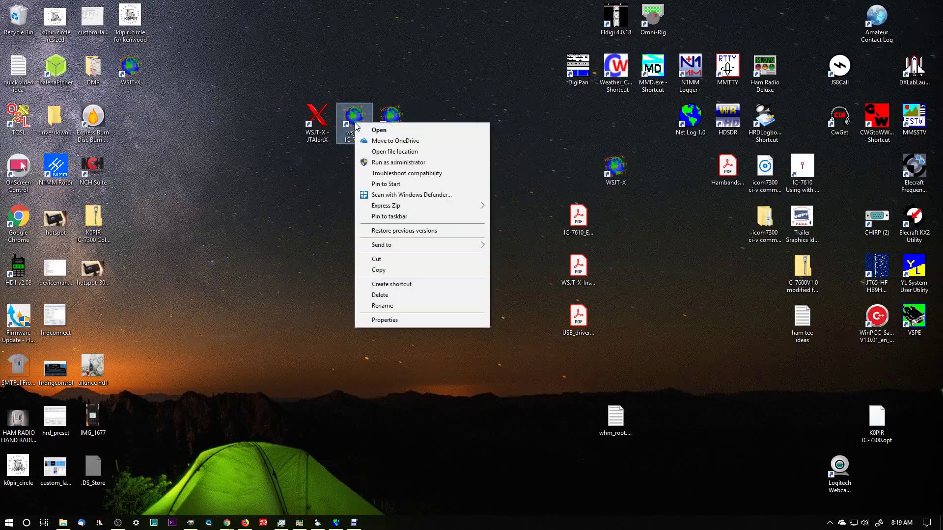
left_click(408, 322)
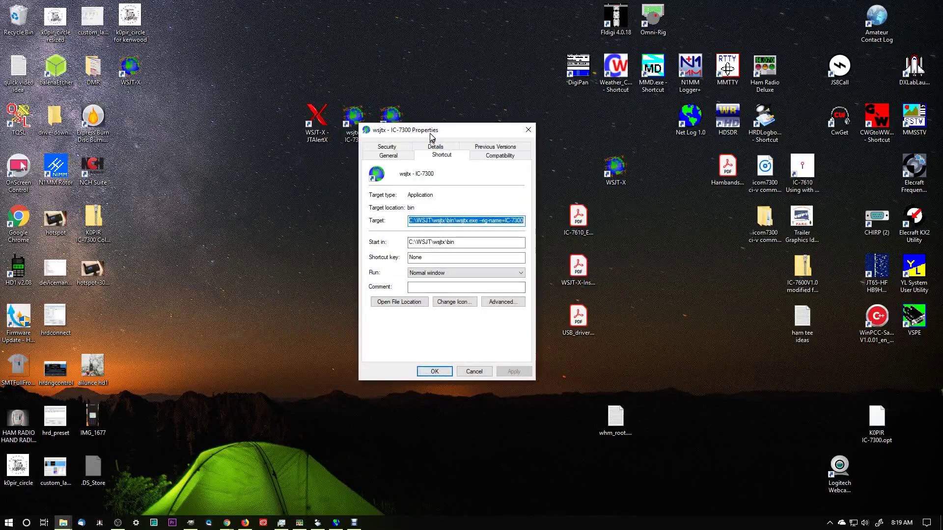
left_click_drag(435, 135, 373, 166)
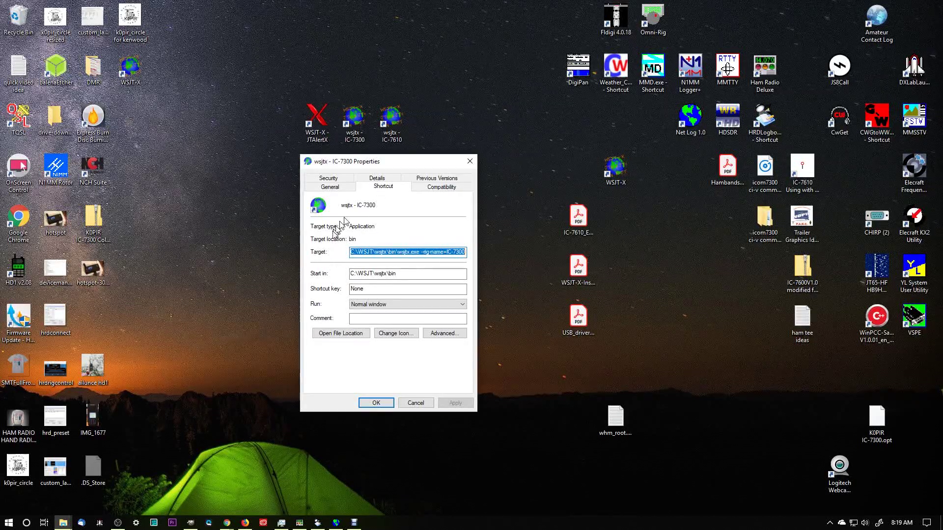
left_click(424, 254)
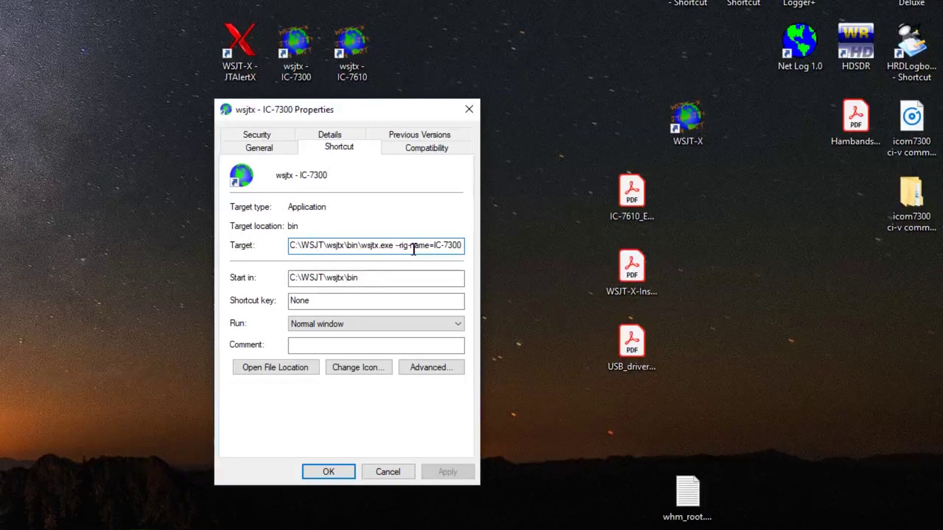
left_click(264, 147)
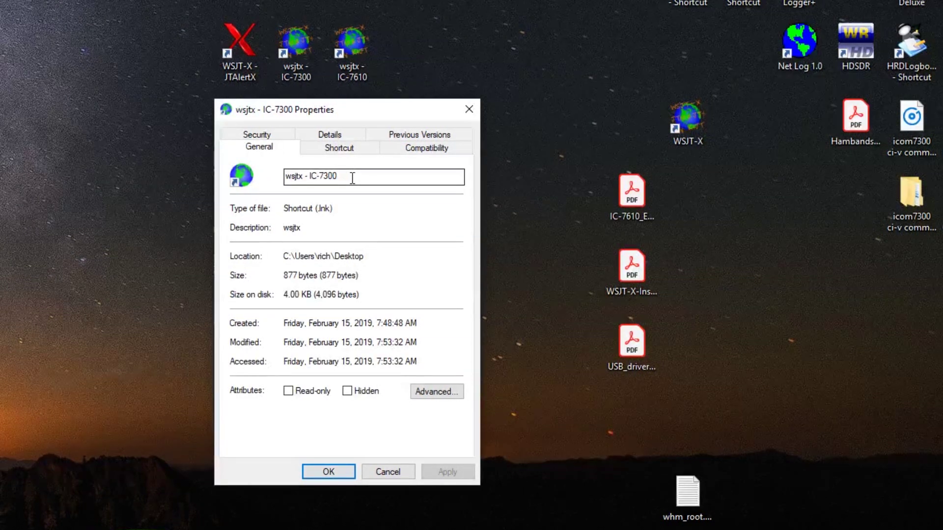
left_click(338, 471)
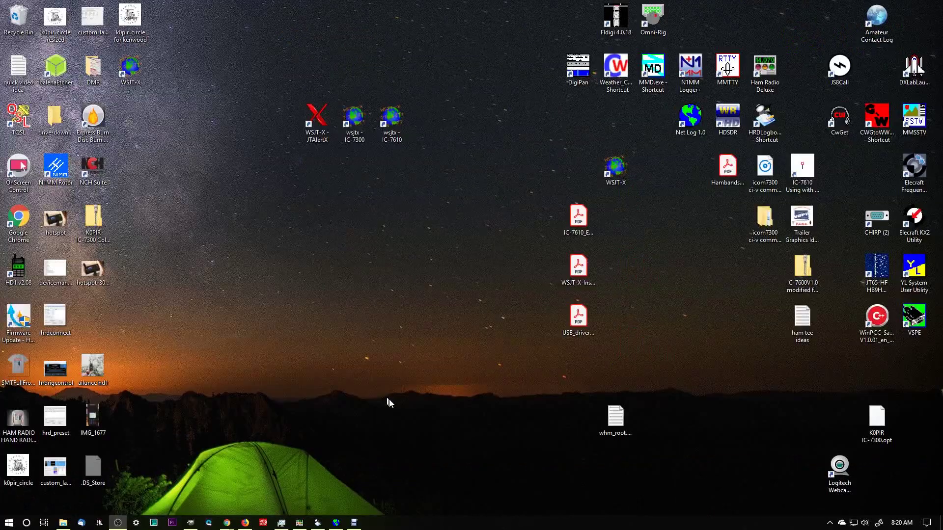
Step: Check the rig-name argument in the target and the shortcut name in the properties of wsjtx - IC-7610
right_click(393, 120)
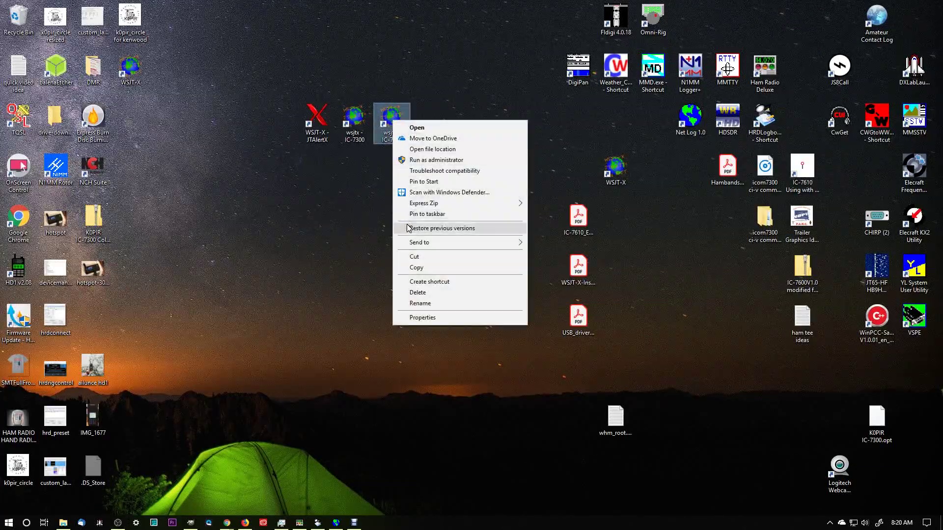
left_click(422, 318)
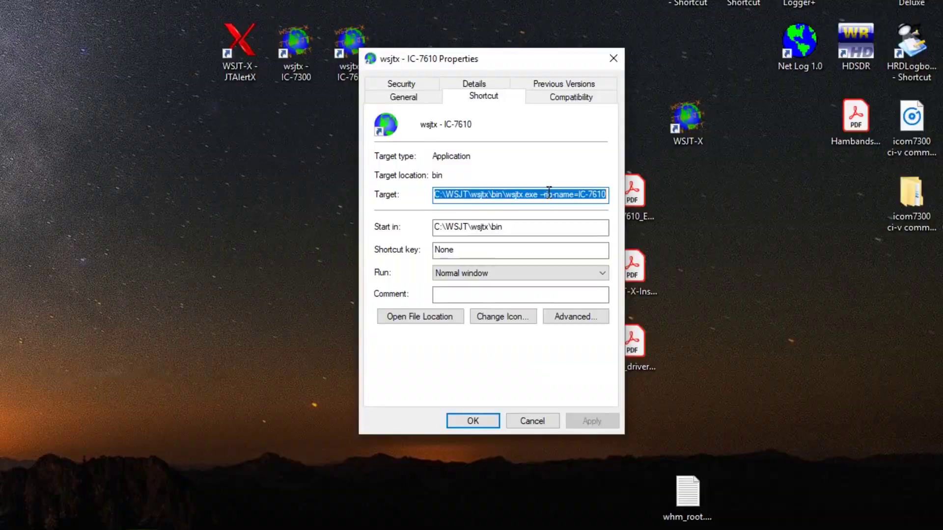
left_click(548, 193)
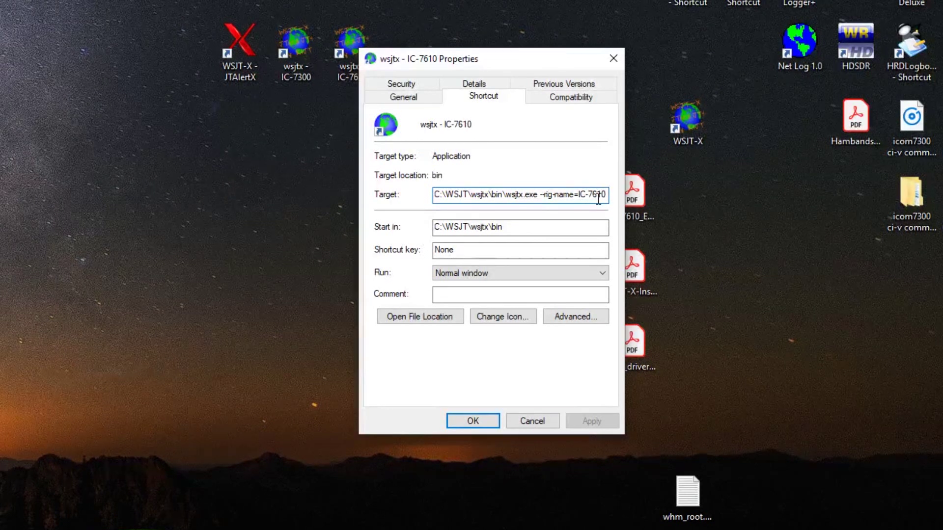
left_click(422, 101)
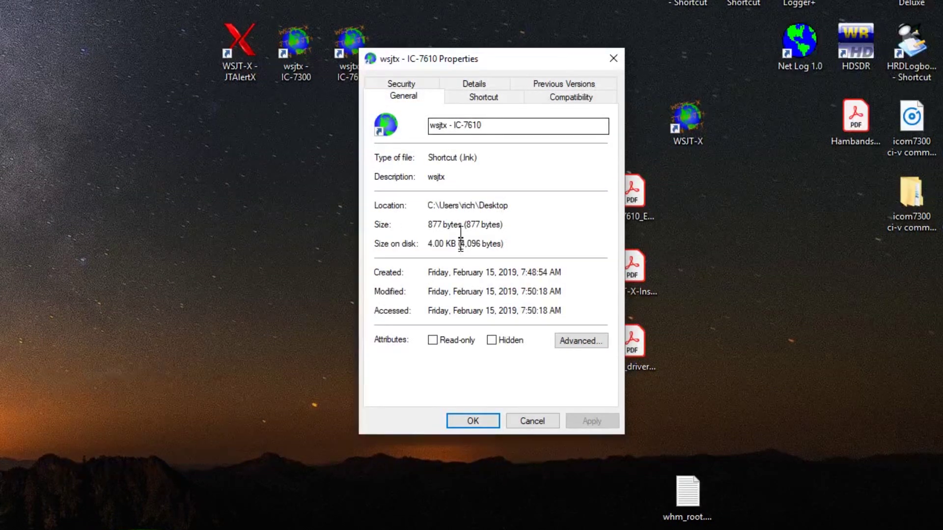
left_click(473, 422)
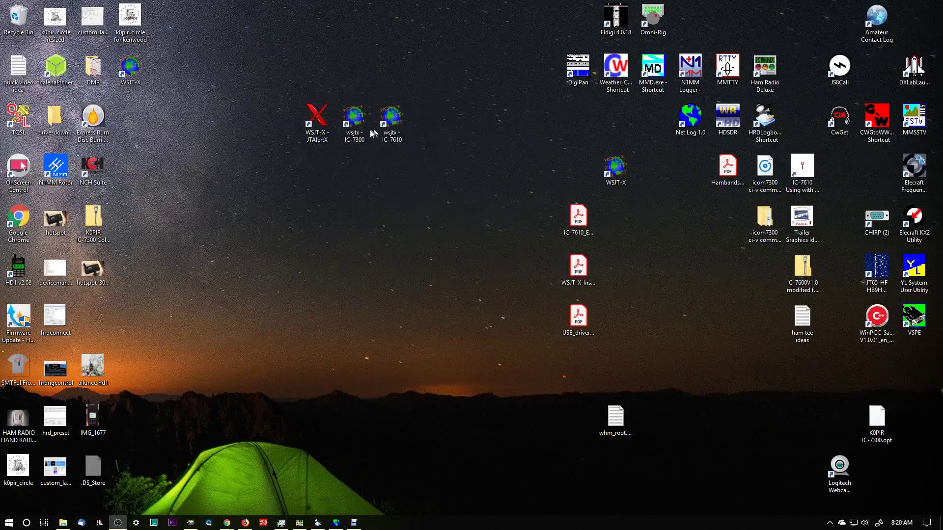
Step: Move the WSJT-X - JTAlertX shortcut one slot further from the two radio shortcuts, keeping it in the same row
left_click_drag(320, 122, 310, 123)
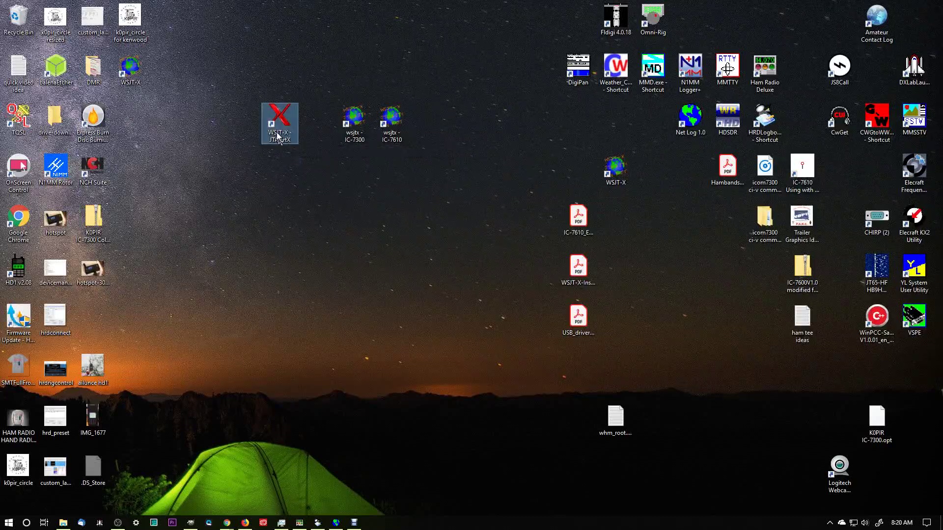
left_click_drag(287, 147, 294, 189)
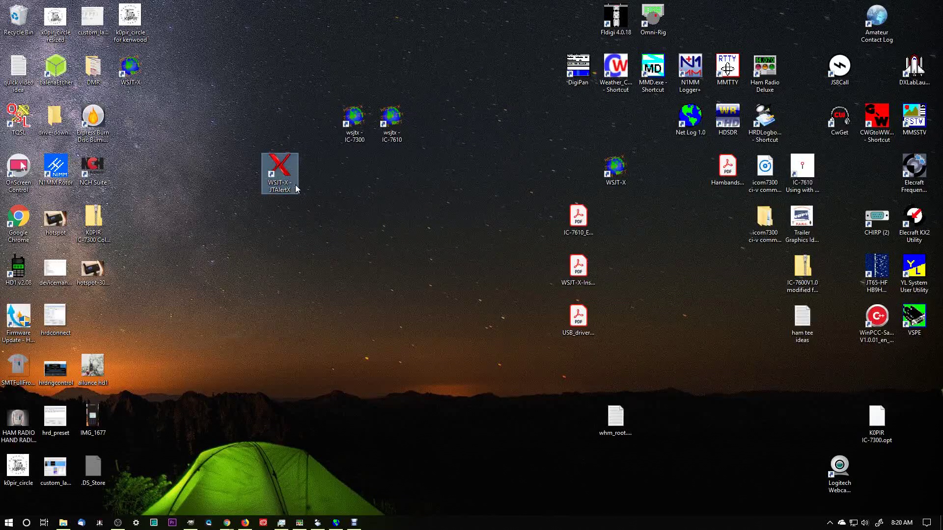
left_click_drag(283, 173, 288, 132)
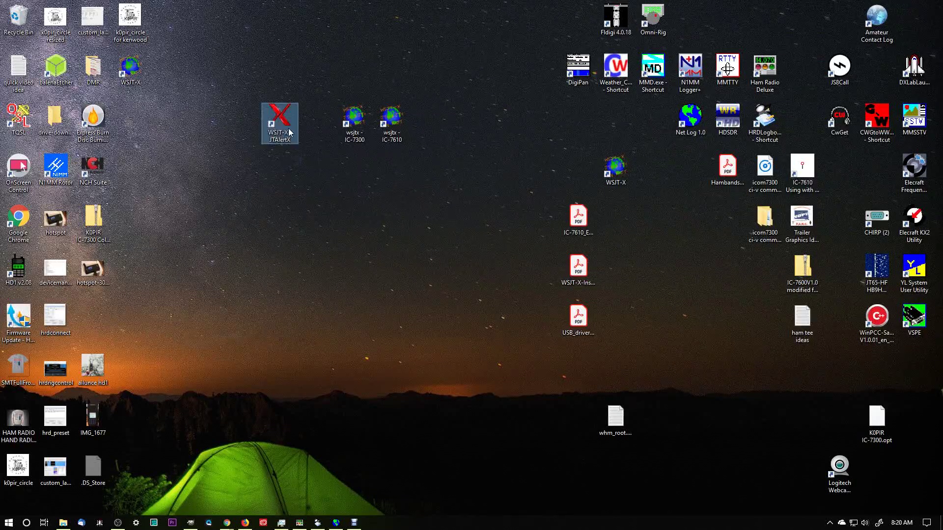
Step: Launch WSJT-X from the wsjtx - IC-7610 shortcut, dismissing the splash screen, and open its Radio settings
double_click(392, 126)
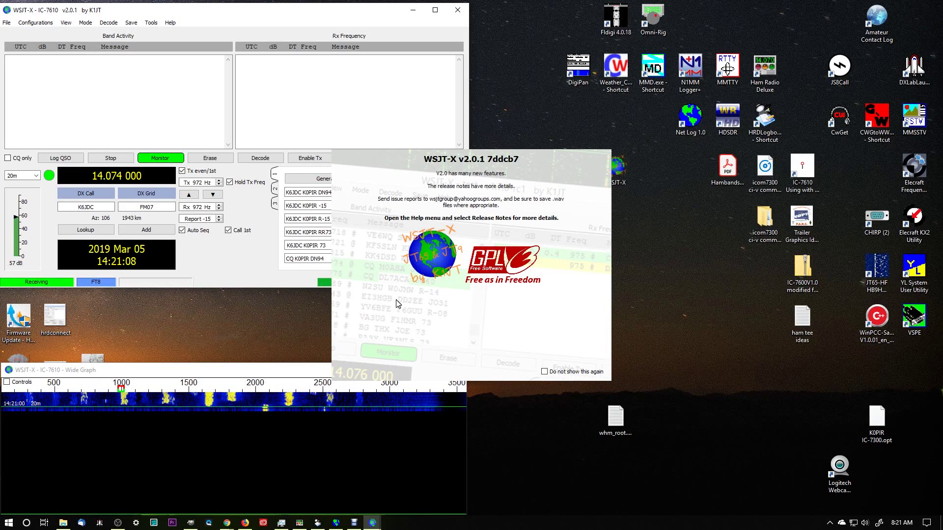
left_click(397, 303)
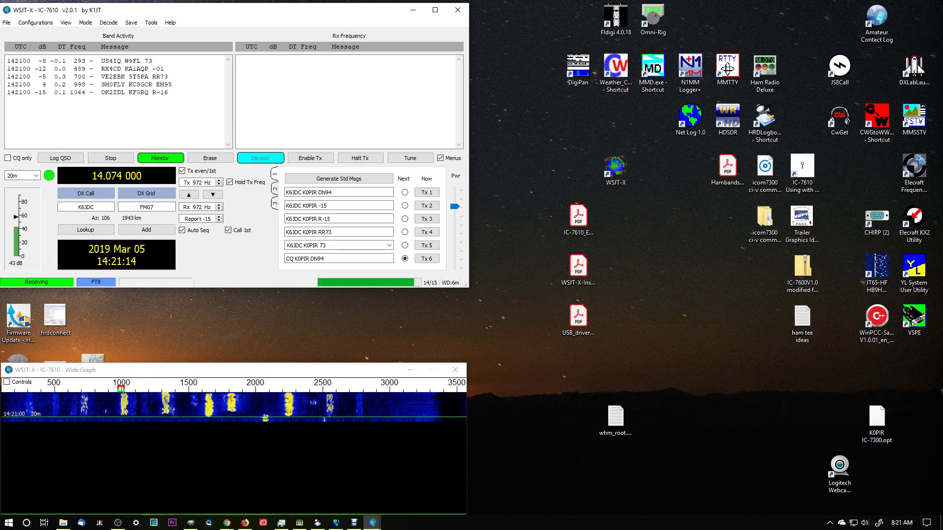
left_click(7, 23)
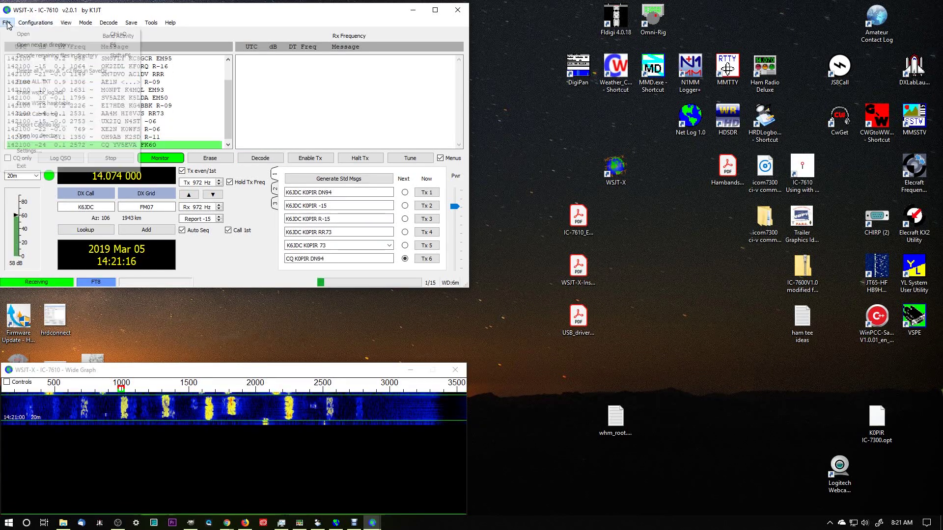
left_click(17, 151)
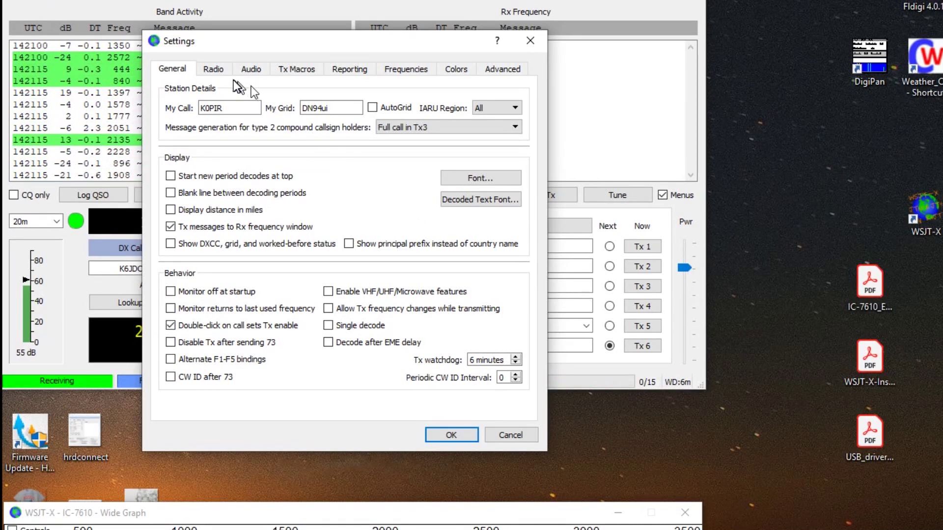
left_click(217, 68)
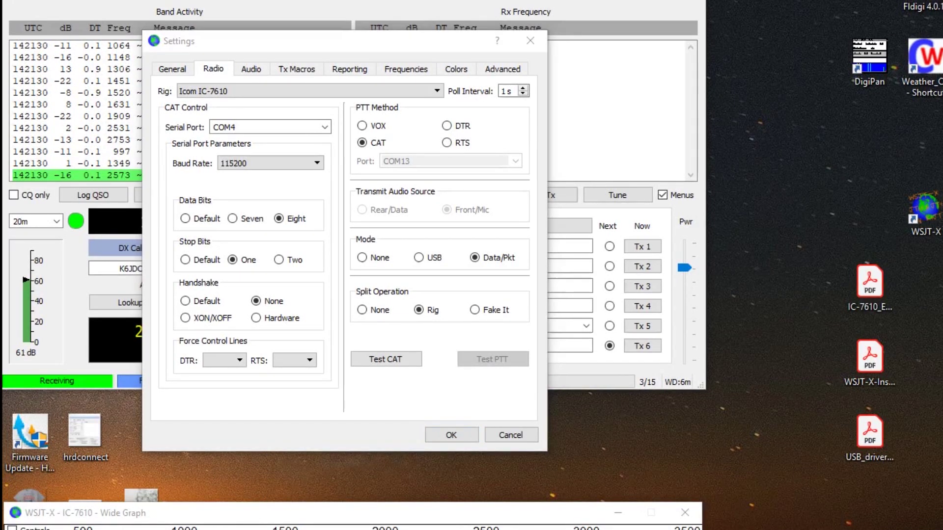
Step: Switch to Device Manager and examine the COM ports and the audio inputs and outputs for the Icom radios
key("super+s")
type("device")
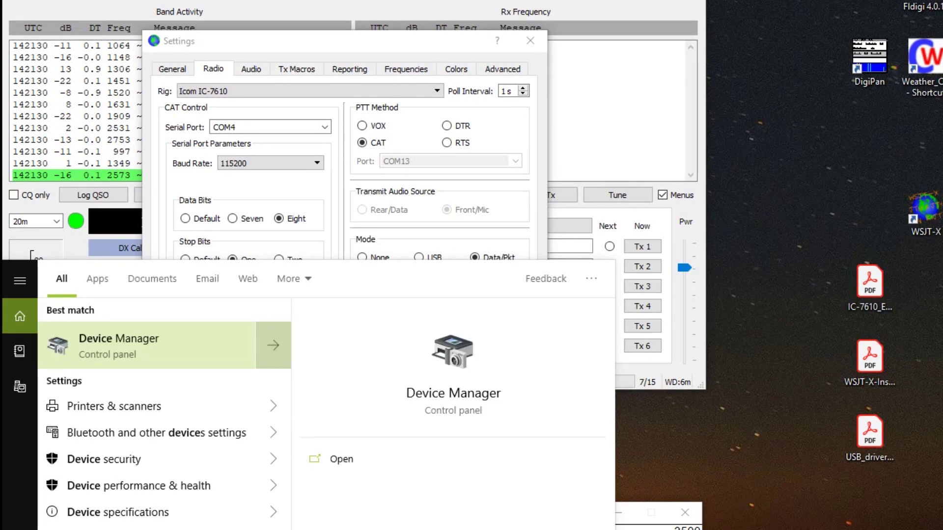
left_click(147, 338)
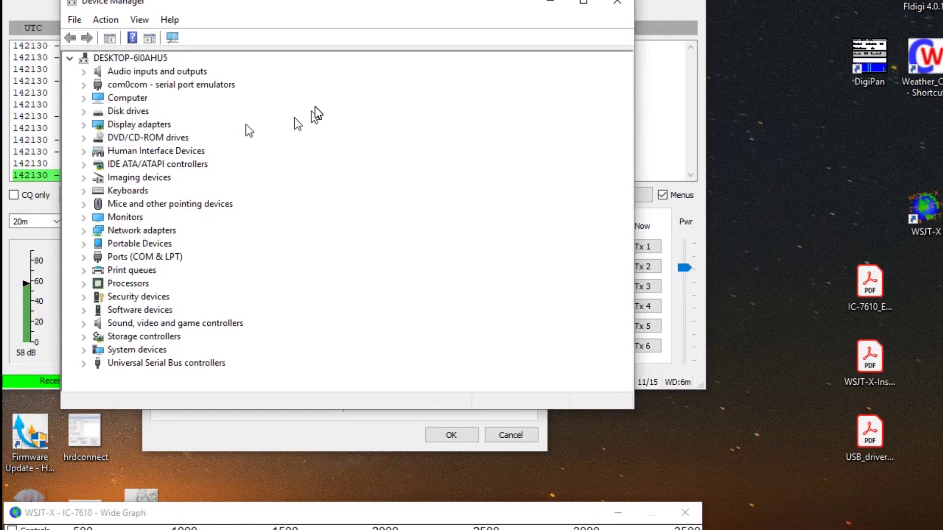
left_click(85, 258)
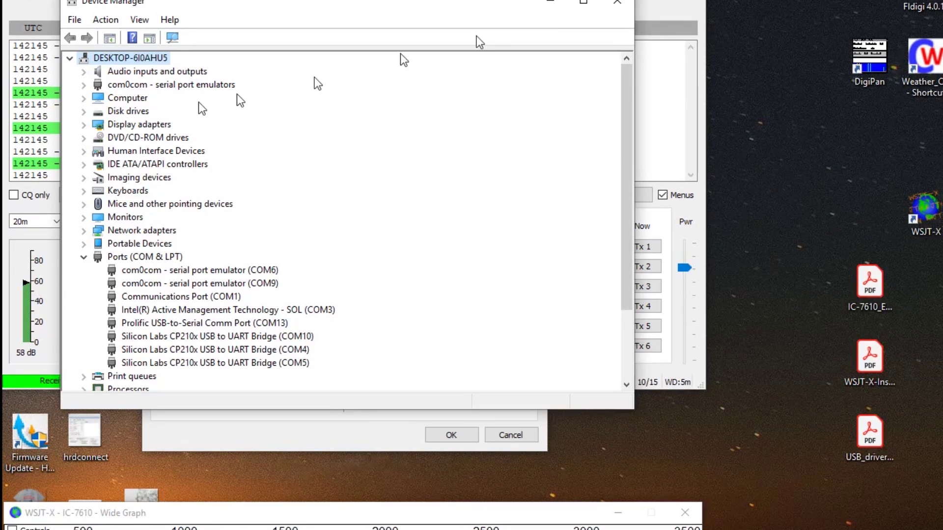
left_click(84, 72)
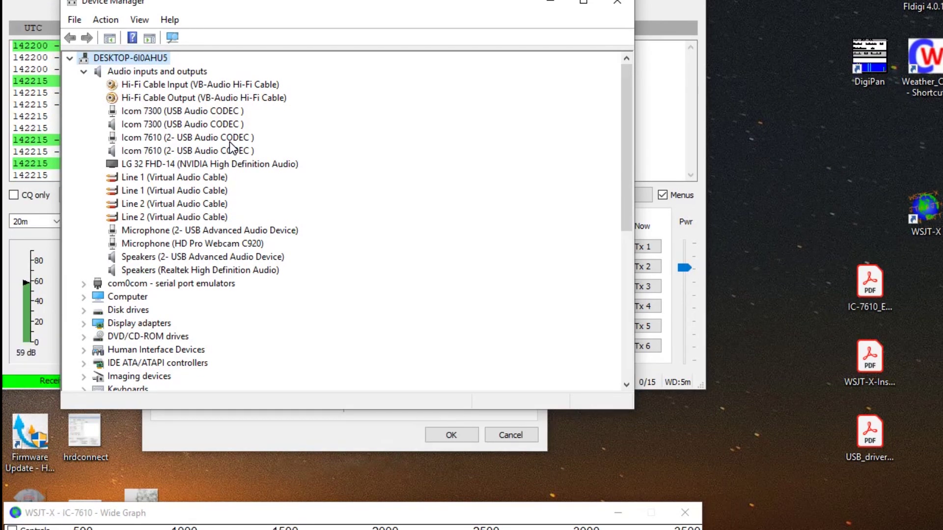
Step: Close Device Manager and check the soundcard devices and the UDP server settings of the IC-7610 WSJT-X instance
left_click(608, 7)
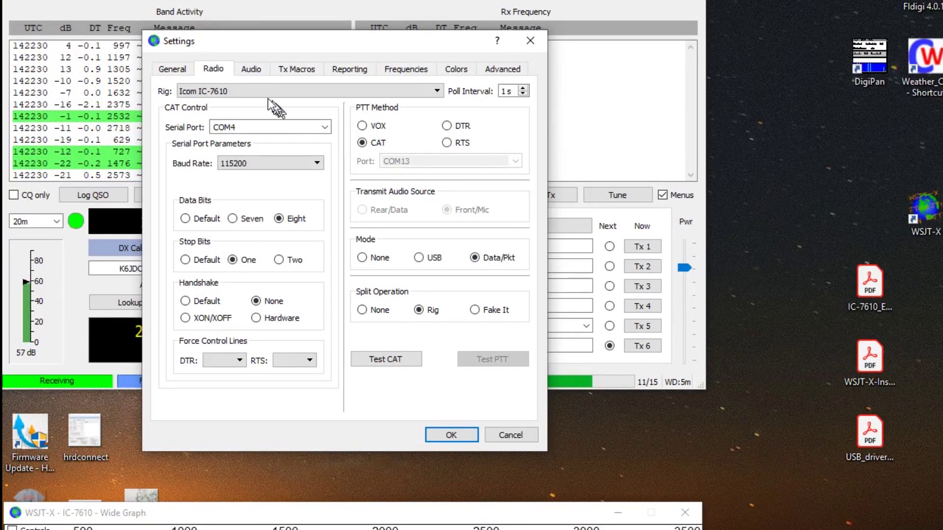
left_click(252, 67)
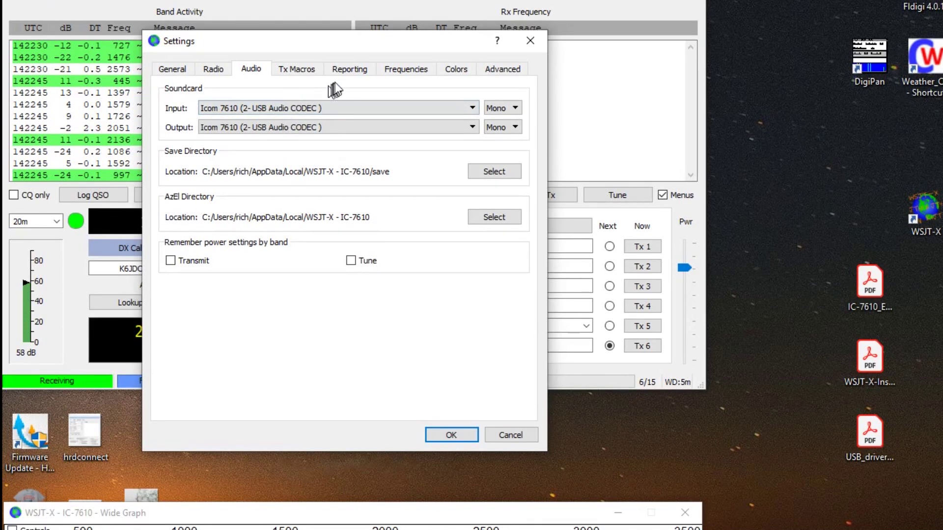
left_click(346, 73)
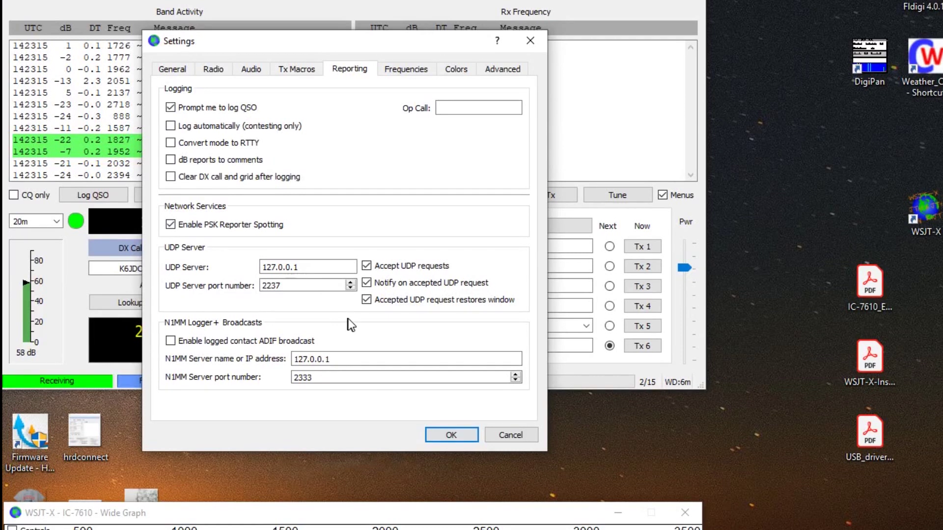
left_click(444, 435)
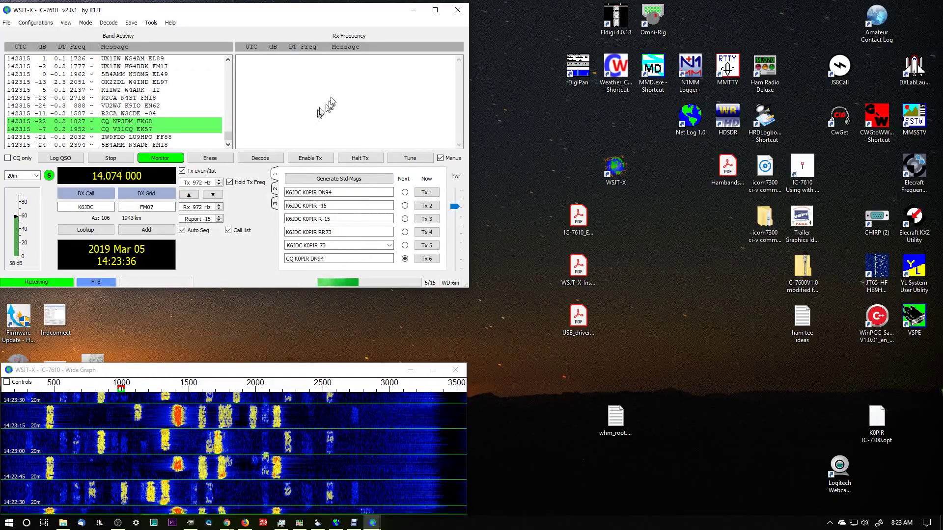
Step: Launch JTAlertX for the IC-7610 instance, moving the WSJT-X main window off the shortcuts and back above the JTAlertX window
left_click_drag(355, 14, 358, 166)
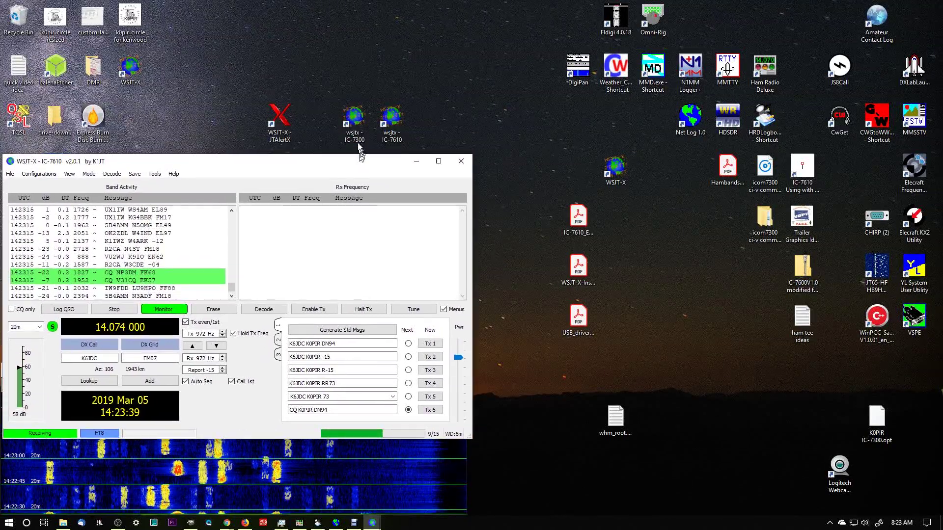
double_click(278, 127)
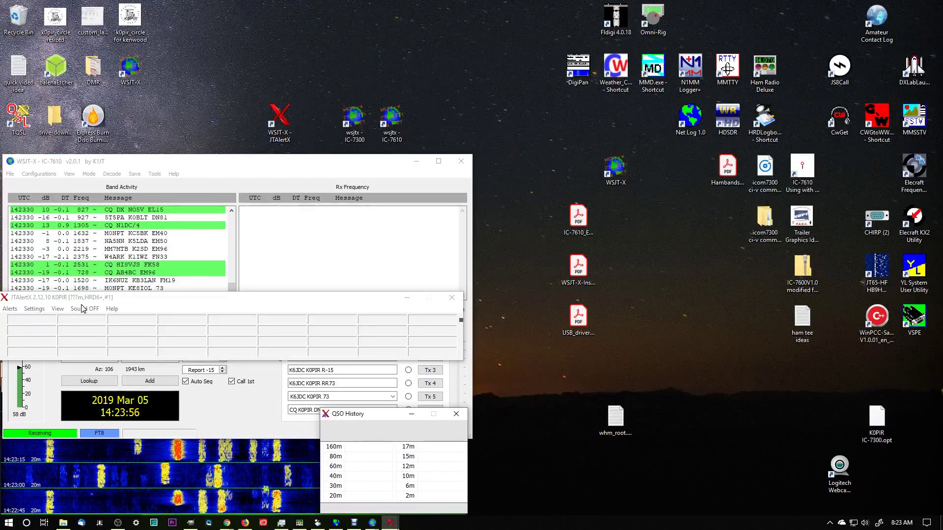
left_click_drag(165, 162, 158, 11)
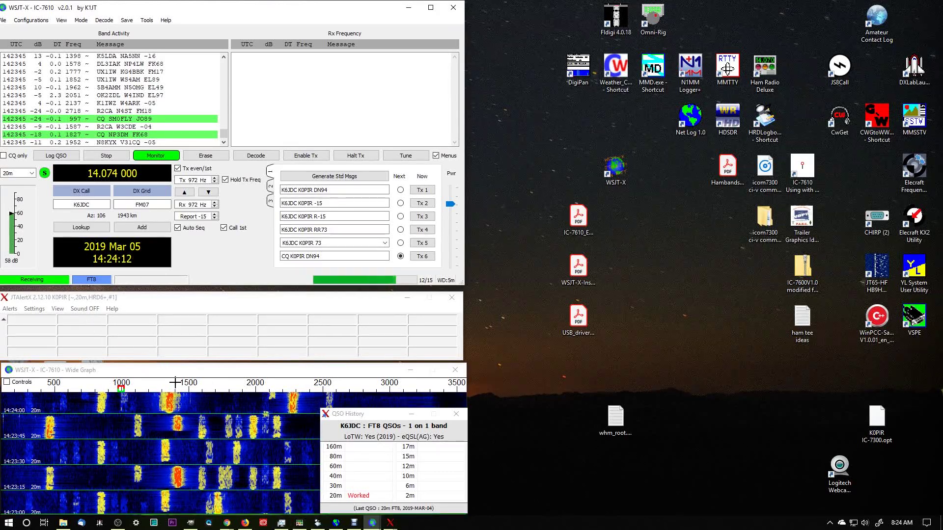
Step: Switch to HRD Logbook, look at its Radio Pane connection, and minimize the logbook again
left_click(317, 523)
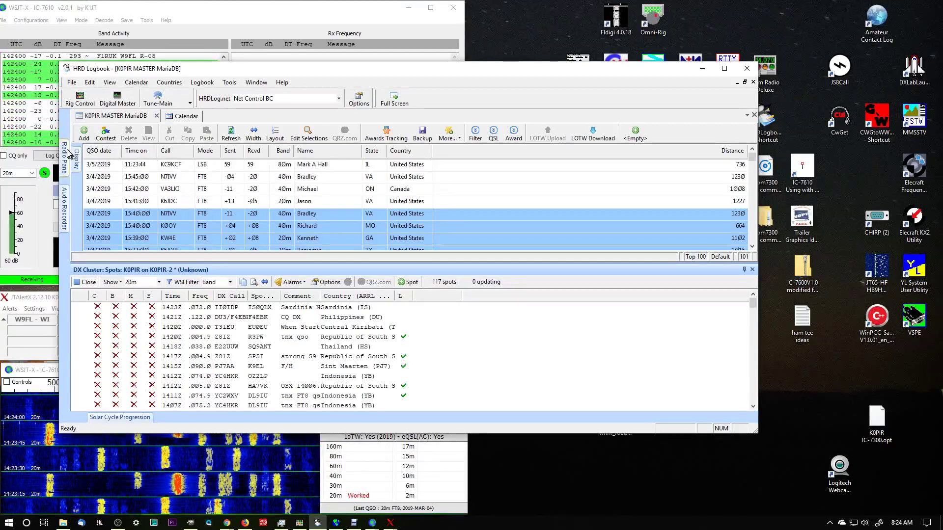
mouse_move(68, 153)
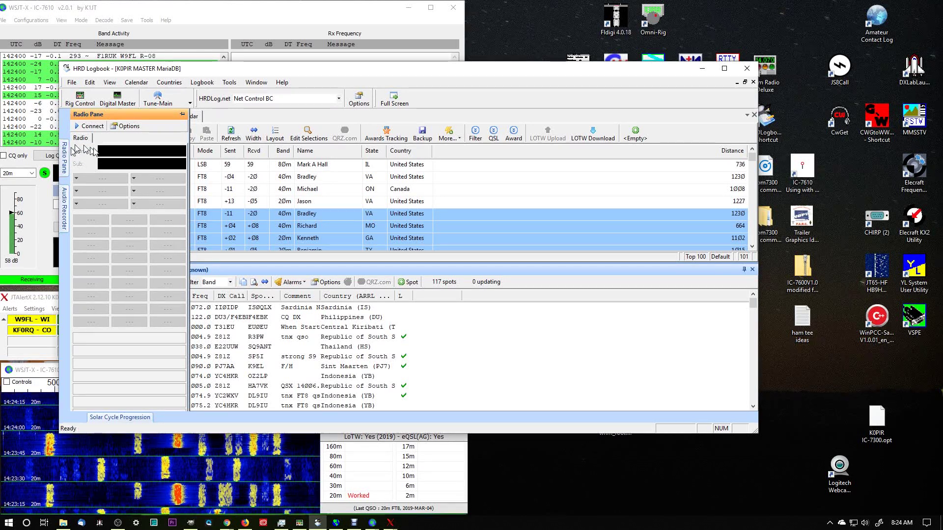
left_click(702, 68)
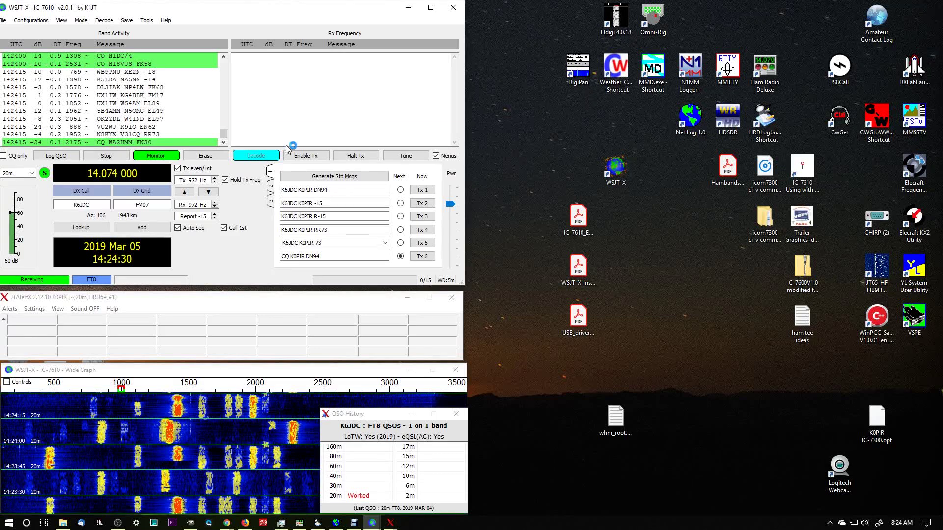
Step: Uncover the desktop shortcuts, launch WSJT-X from the wsjtx - IC-7300 shortcut, and dismiss its splash screen
left_click_drag(295, 9, 304, 164)
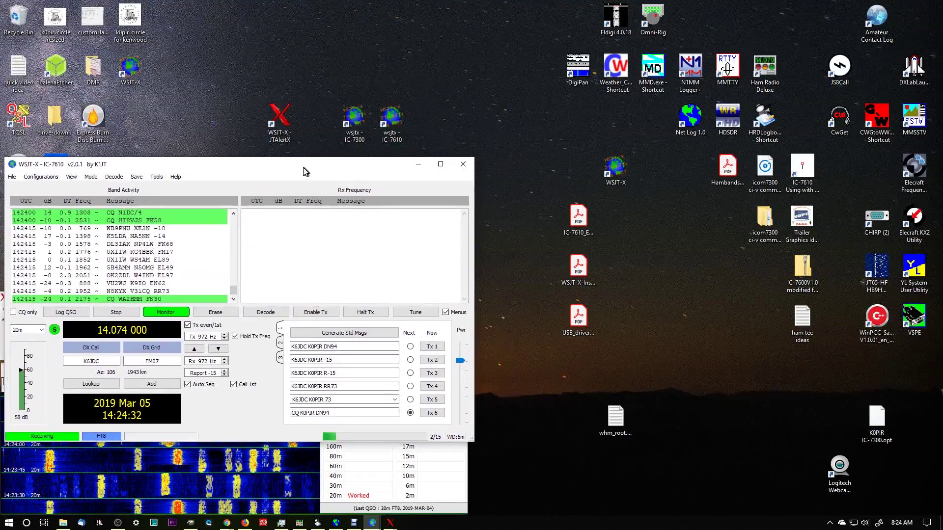
double_click(350, 129)
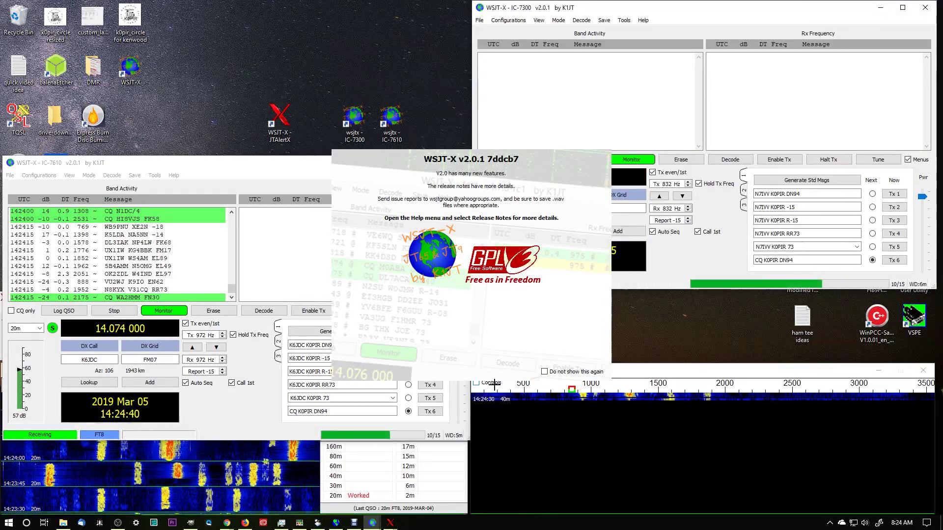
left_click(561, 346)
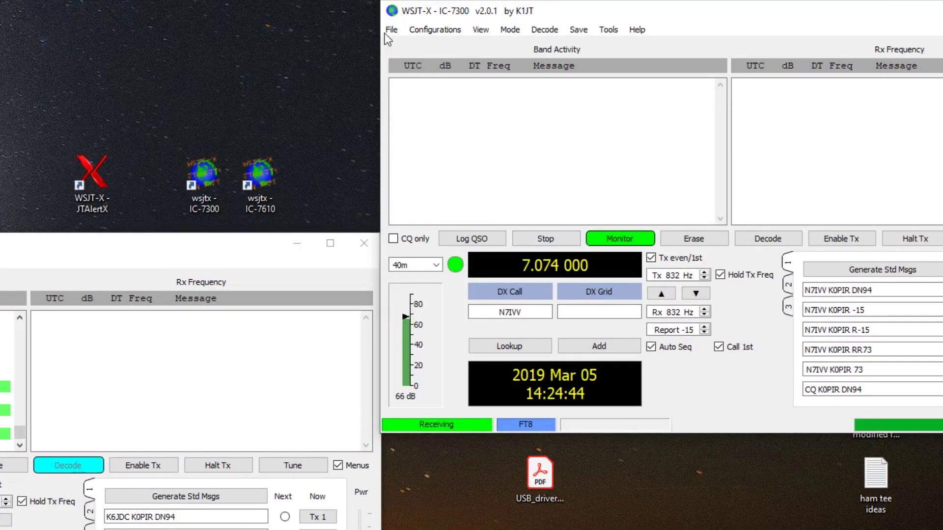
Step: Check the rig and serial port, soundcard devices and UDP server port in the IC-7300 instance's settings
left_click(391, 31)
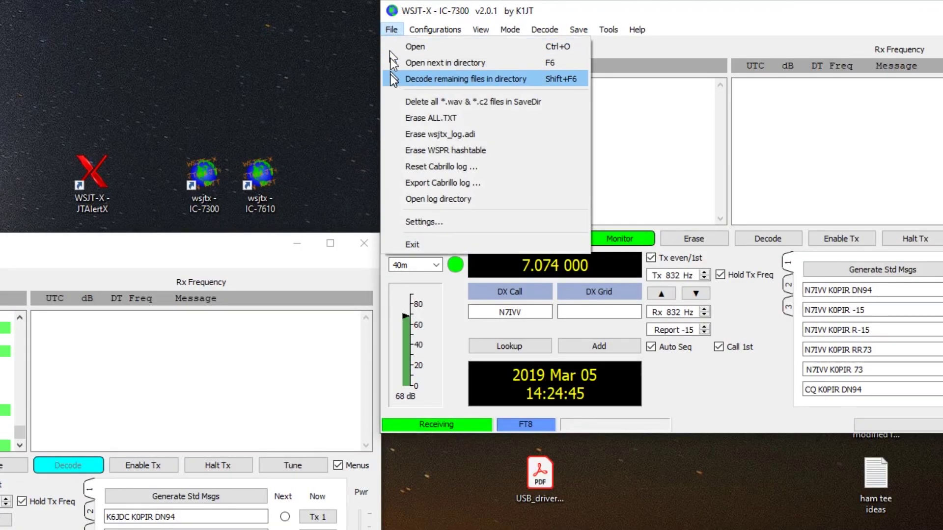
left_click(403, 223)
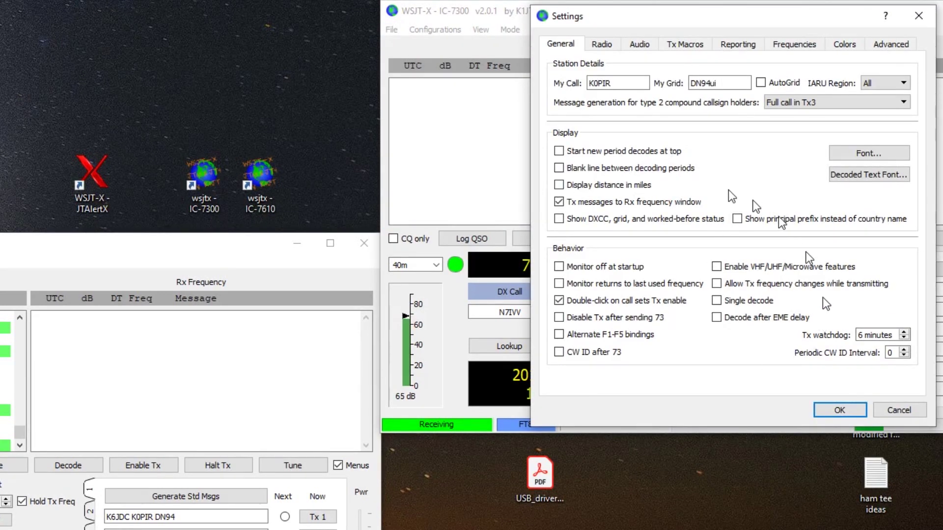
left_click(602, 44)
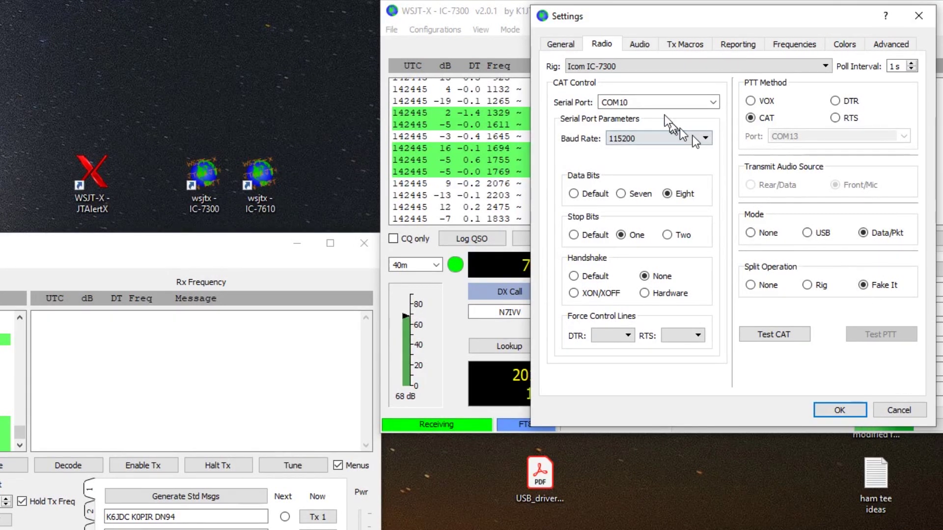
left_click(640, 45)
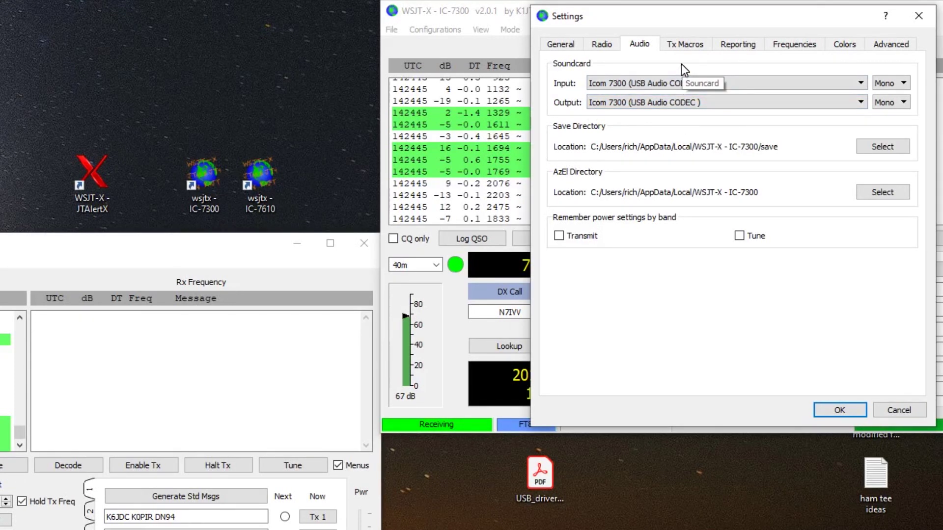
left_click(741, 43)
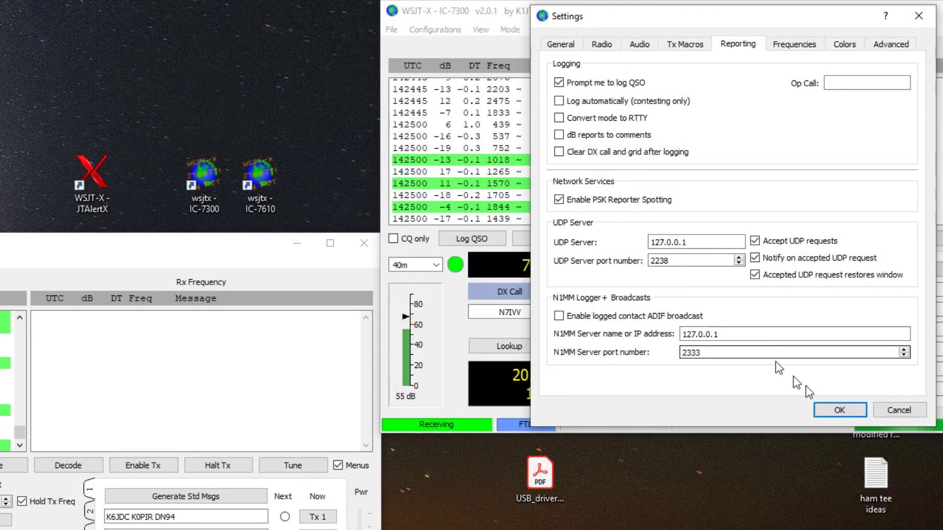
left_click(838, 410)
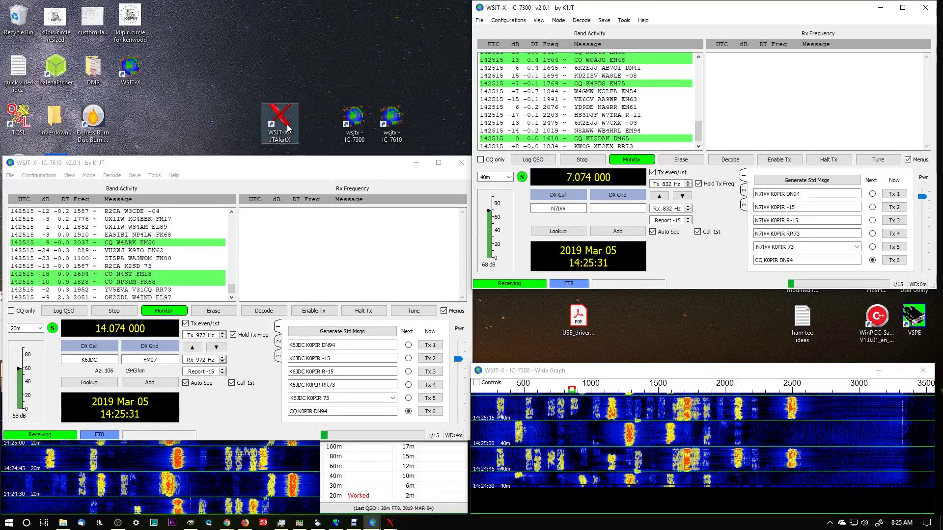
Step: Launch a second JTAlertX for the IC-7300 instance, realign the IC-7610 main window above its JTAlertX, and close both QSO History windows
double_click(279, 123)
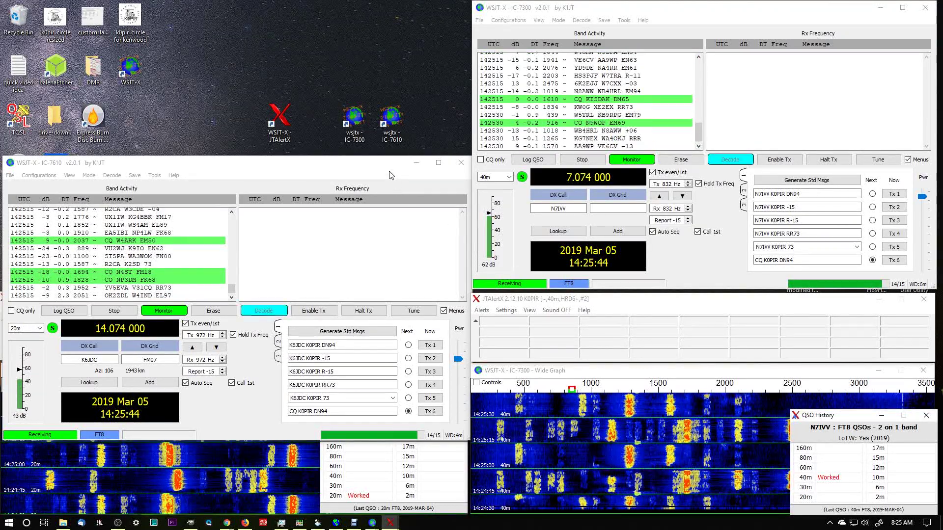
left_click_drag(383, 166, 375, 15)
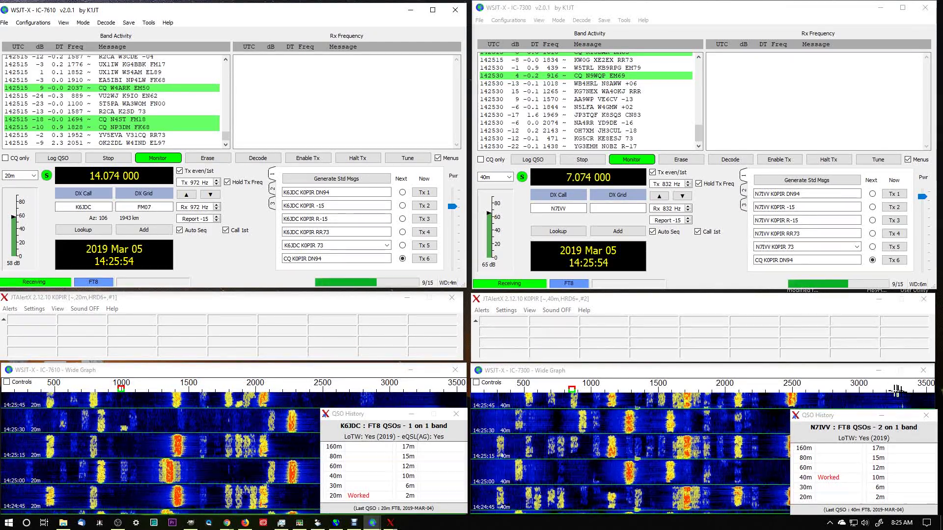
left_click(926, 416)
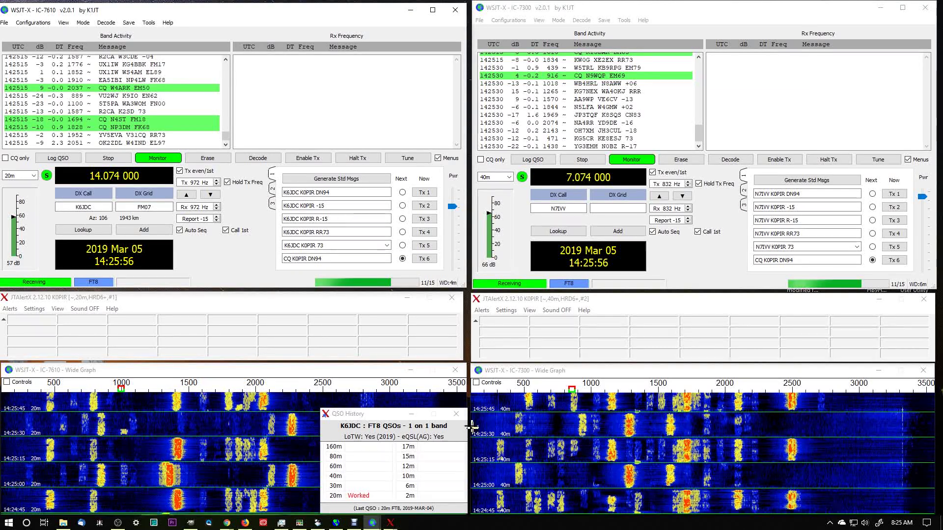
left_click(457, 414)
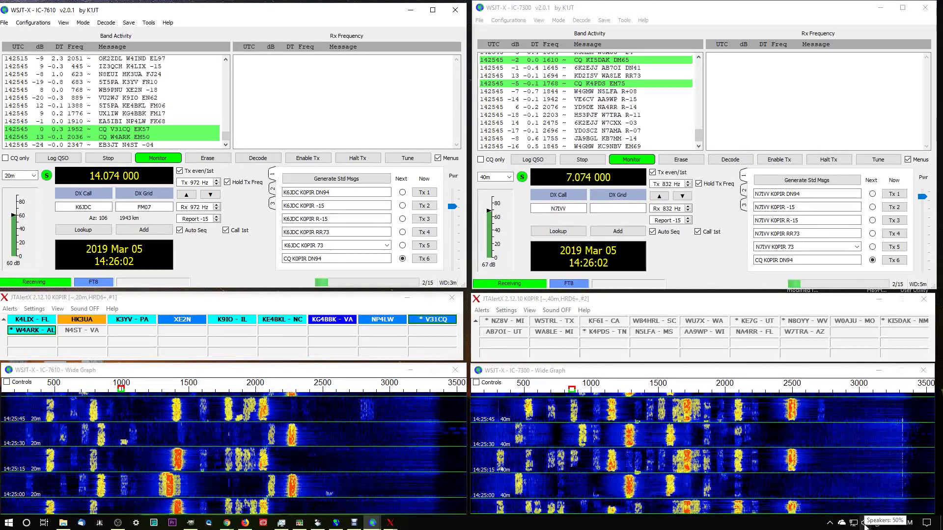
Step: Open the Windows Sound settings, move the dialog clear of the screen edge, and list the playback devices
left_click(865, 523)
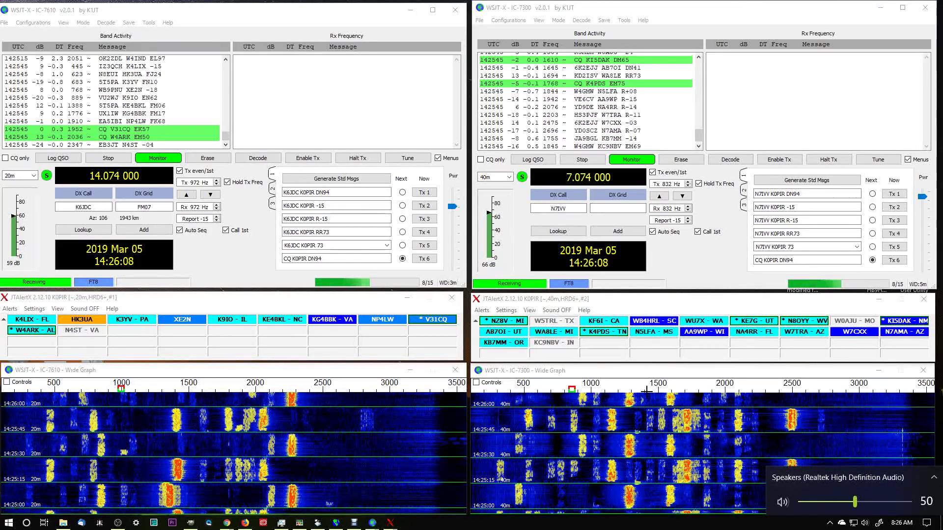
mouse_move(553, 321)
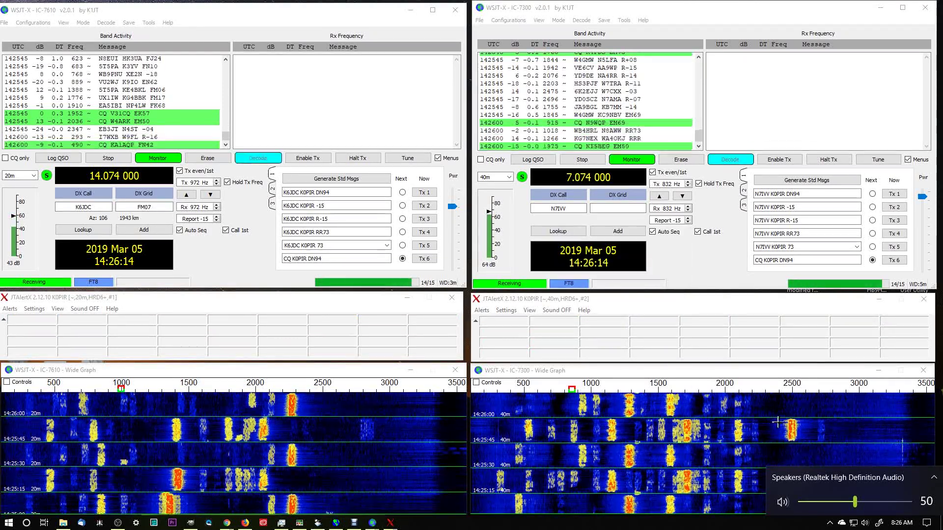
right_click(865, 524)
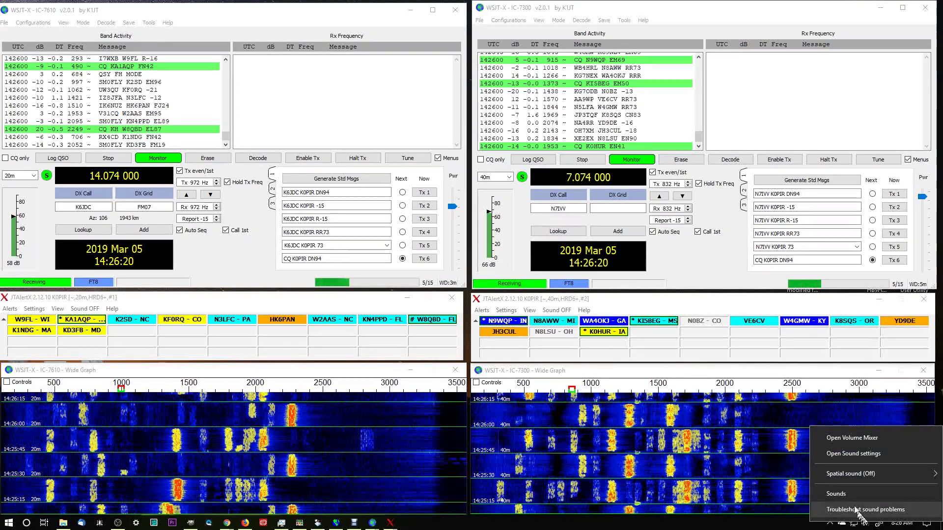
left_click(786, 447)
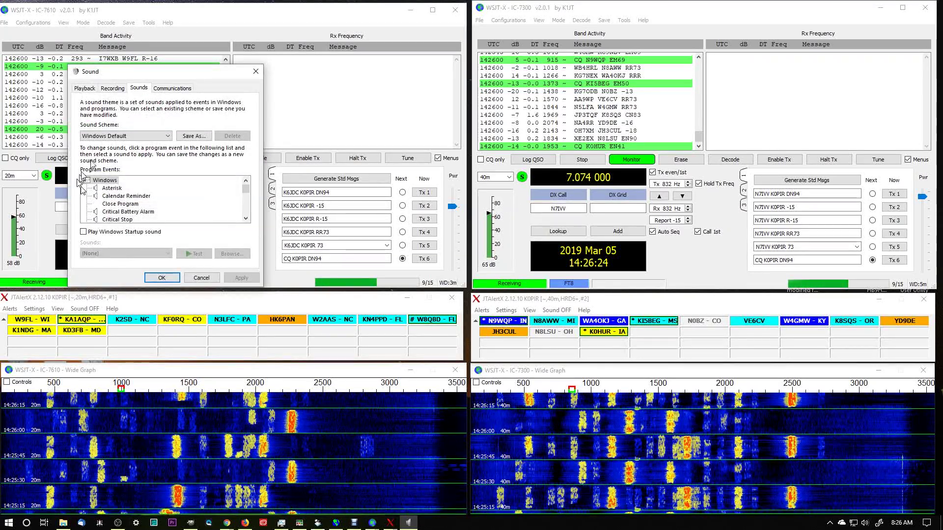
left_click_drag(148, 71, 289, 96)
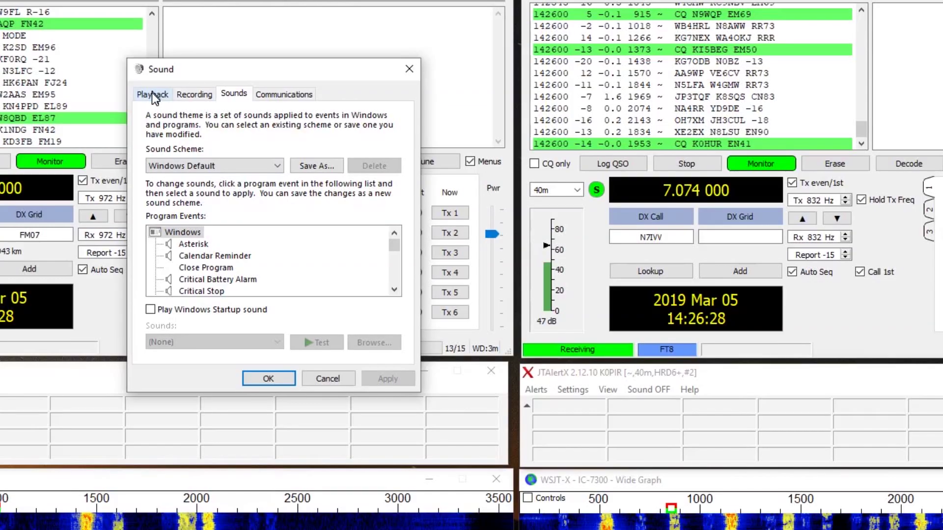
left_click(226, 113)
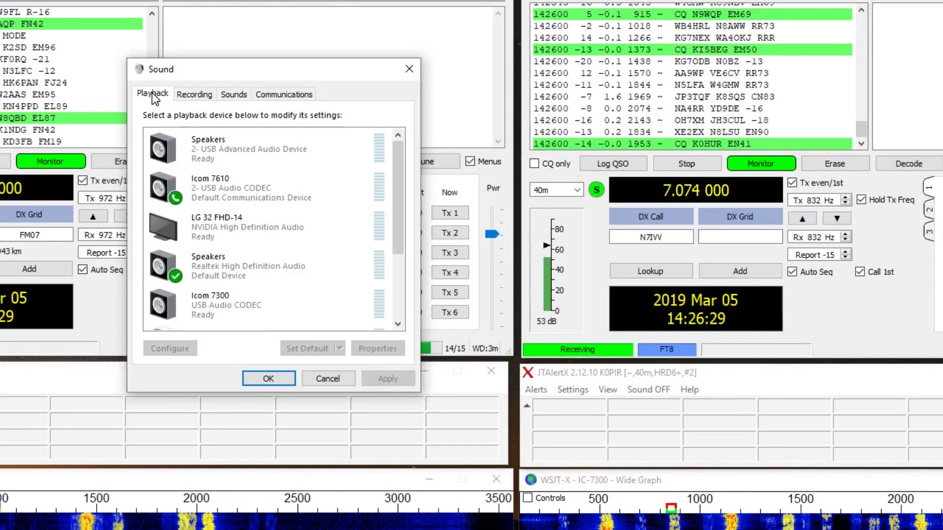
Step: Check the device names in the properties of the Icom 7610 and Icom 7300 playback devices, and close the Sound settings
double_click(231, 190)
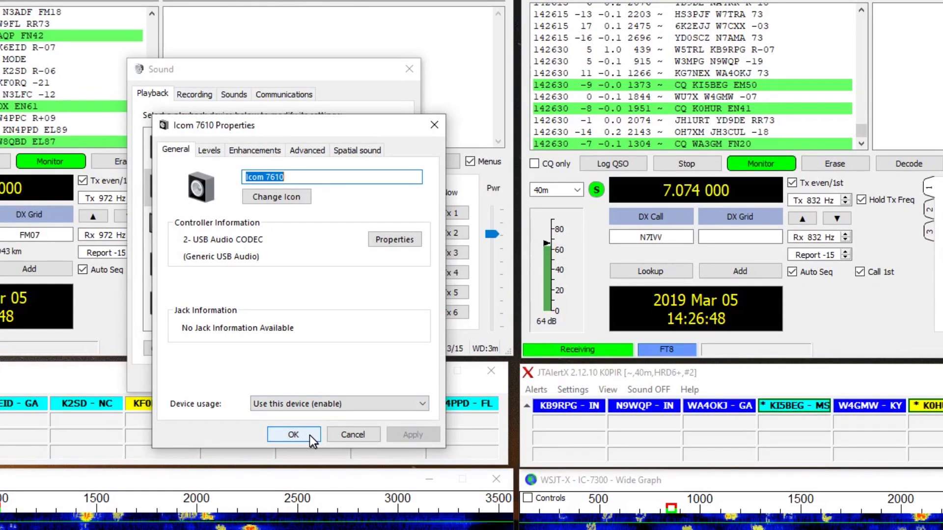
left_click(294, 434)
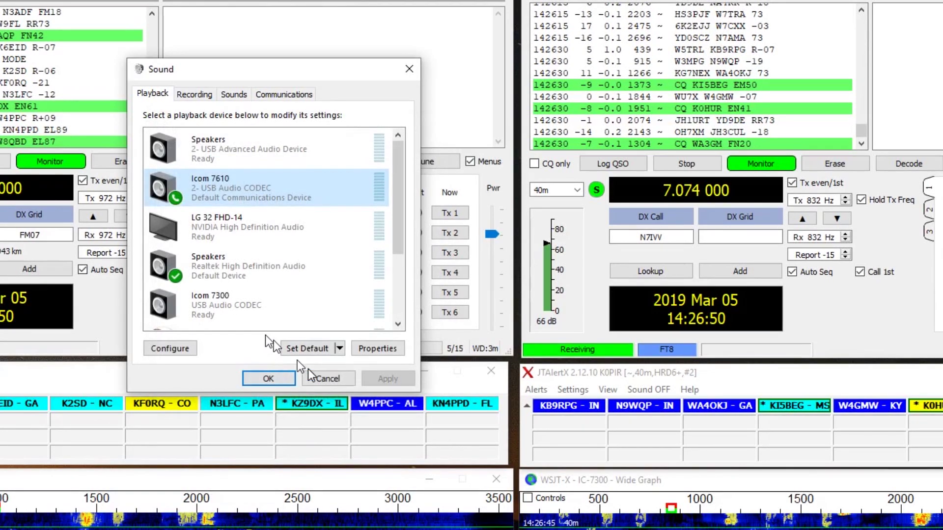
double_click(223, 306)
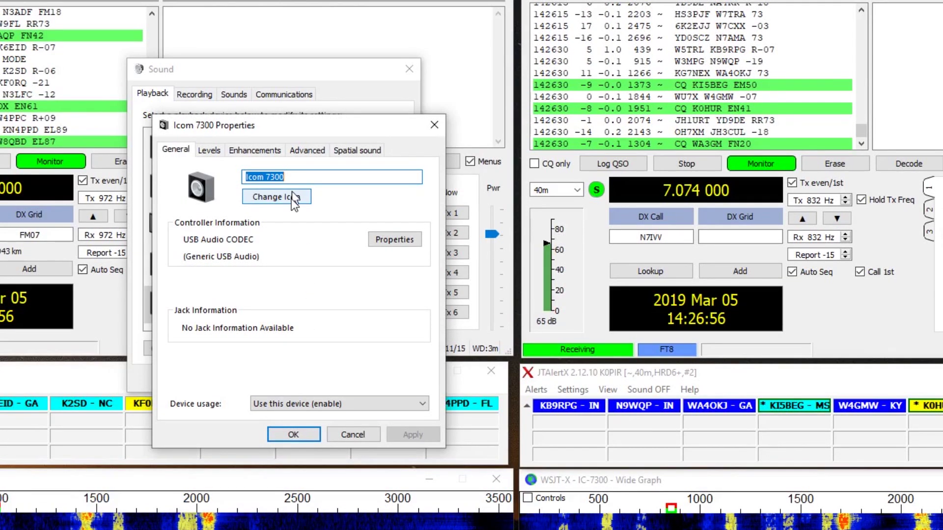
left_click(297, 434)
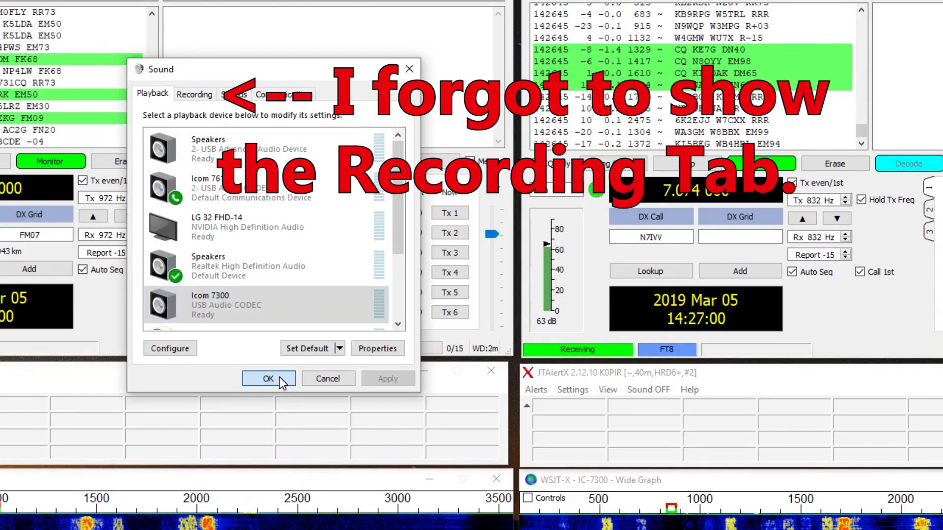
left_click(279, 377)
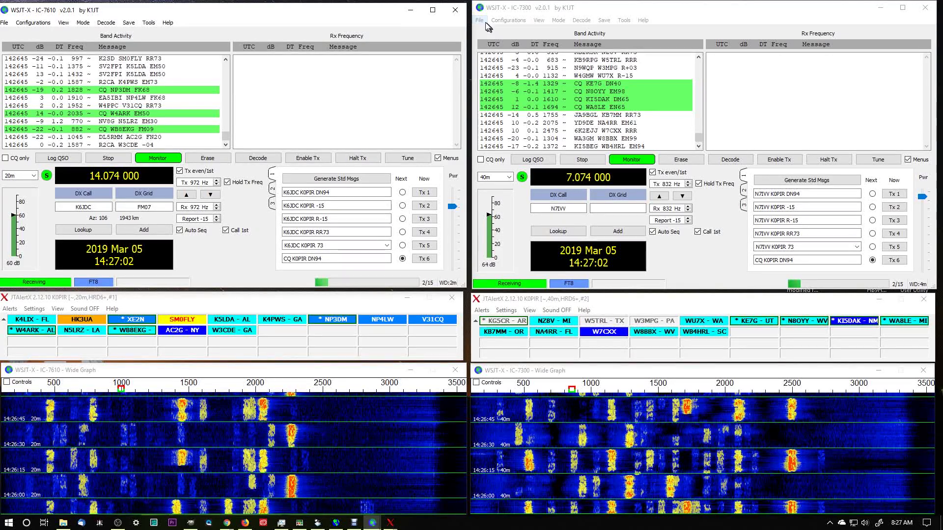
Step: Review the UDP server port and soundcard input and output in the IC-7300 instance's settings, and close them
left_click(478, 20)
left_click(501, 148)
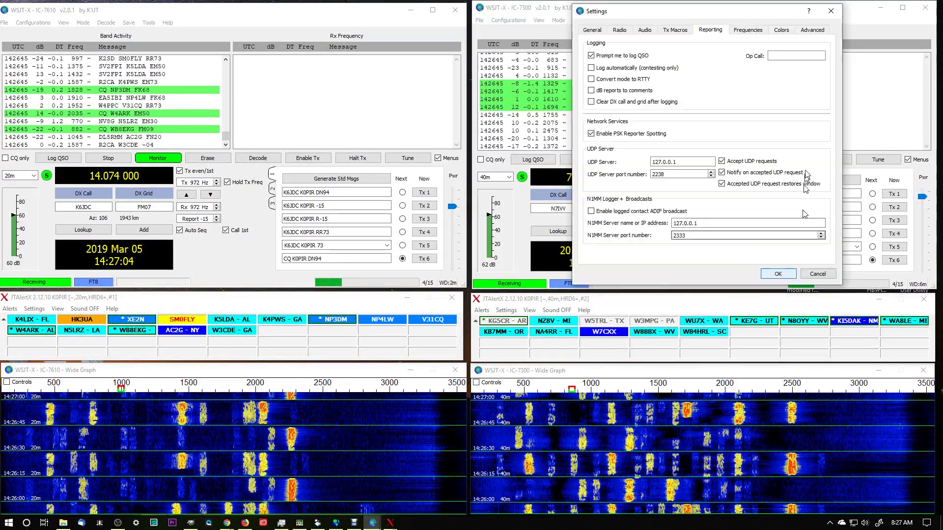
left_click(645, 29)
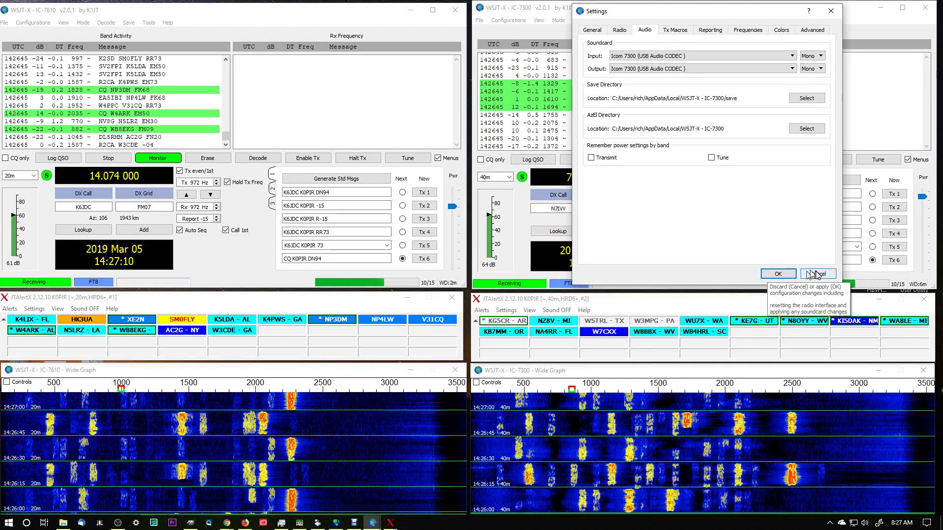
left_click(778, 273)
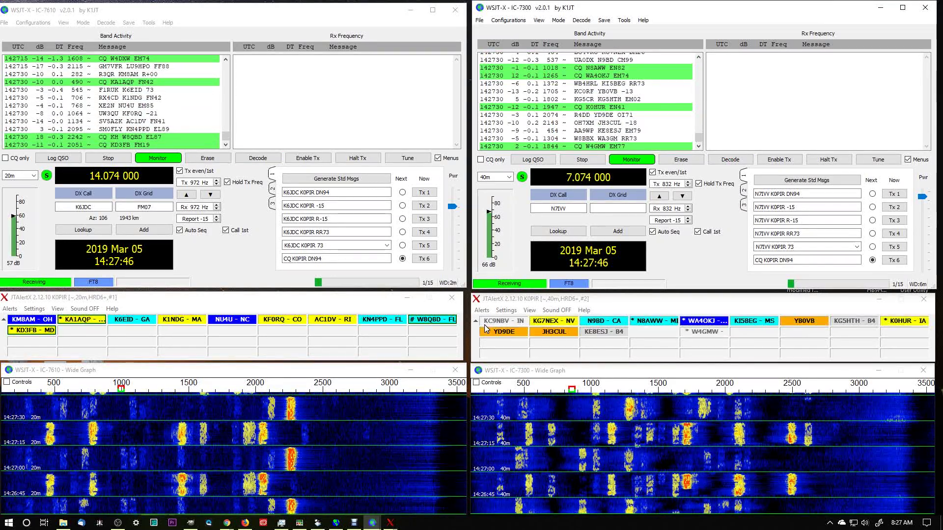
Step: Call the Utah station in grid DN40 from the IC-7300's JTAlertX, and log the 40m FT8 contact with Tx power 30
mouse_move(485, 329)
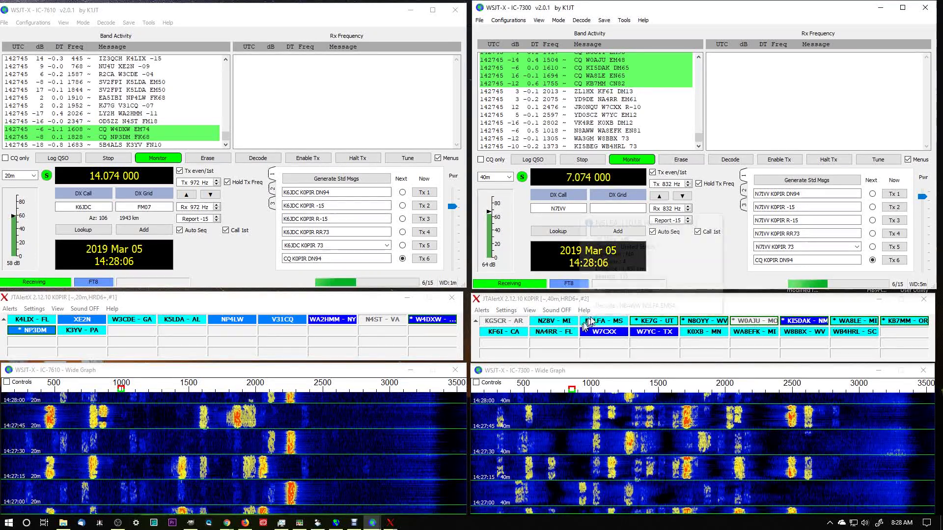
double_click(676, 320)
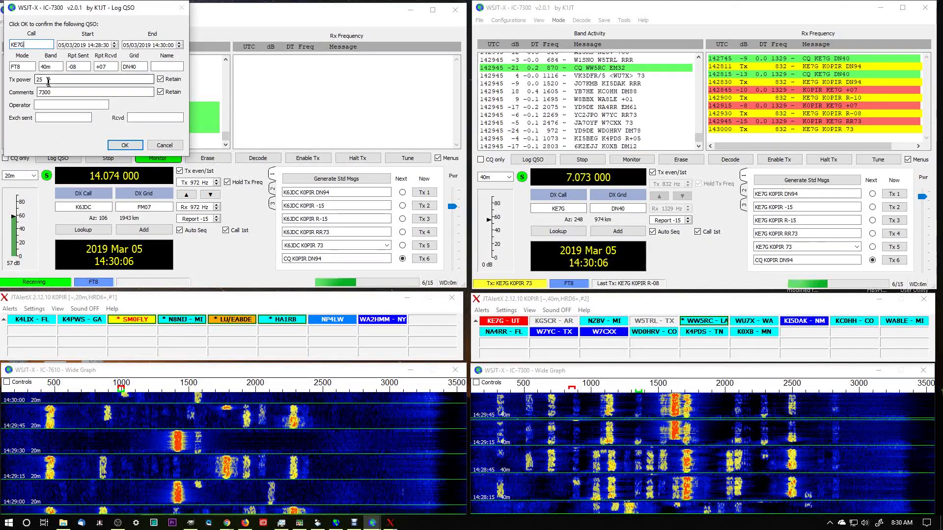
left_click_drag(48, 81, 24, 80)
type("30")
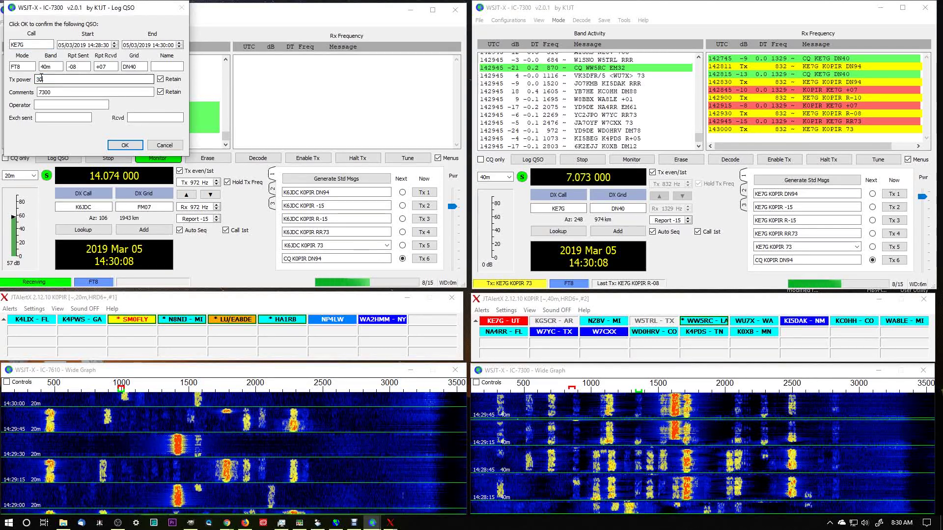
left_click(52, 92)
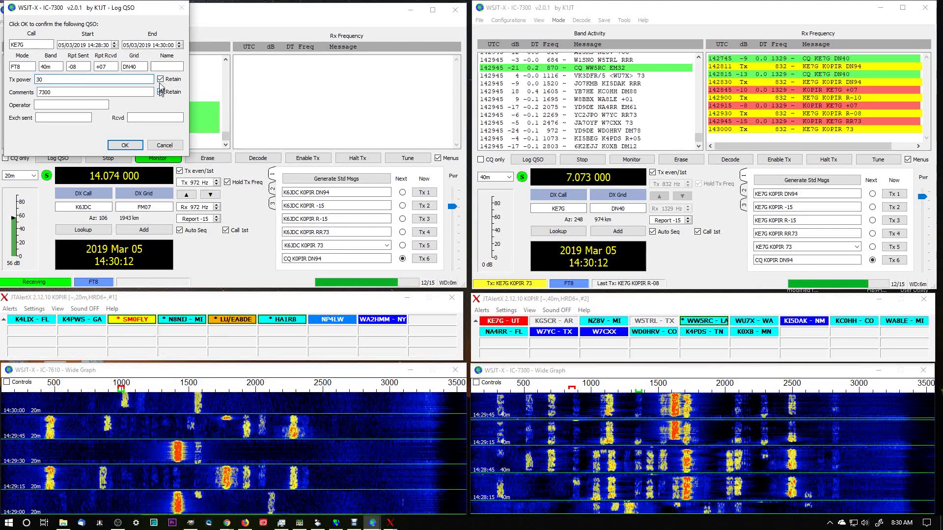
left_click(126, 146)
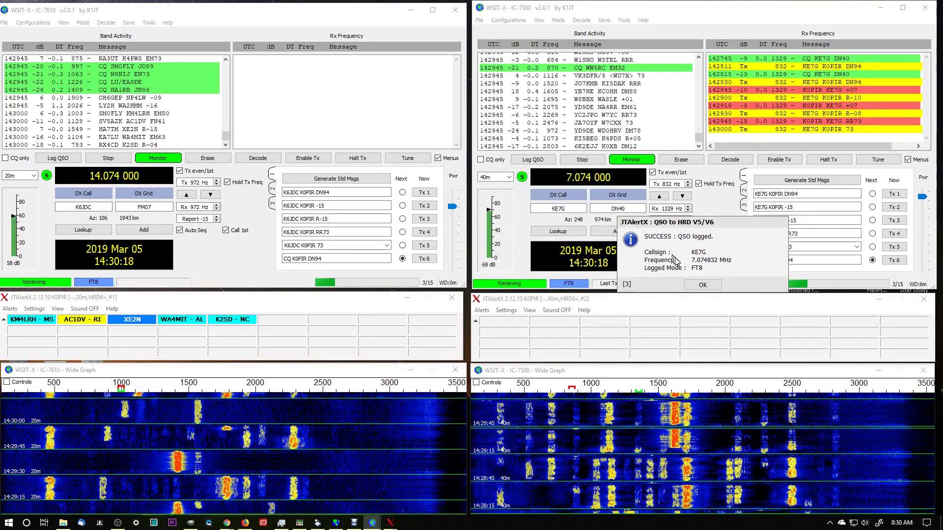
Step: Switch to HRD Logbook, check the newest contact's comment, power and equipment in its record, cancel without changes, and minimize the logbook
left_click(317, 524)
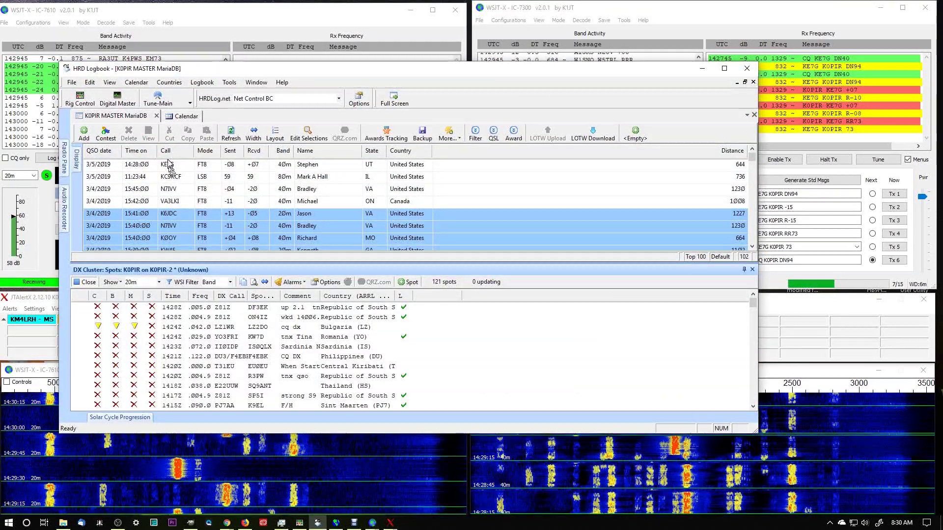
left_click(168, 165)
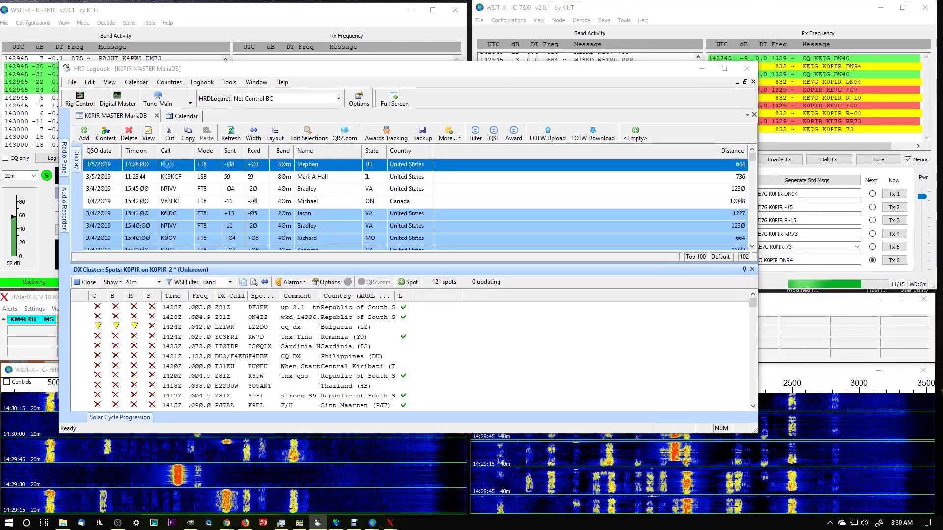
double_click(167, 165)
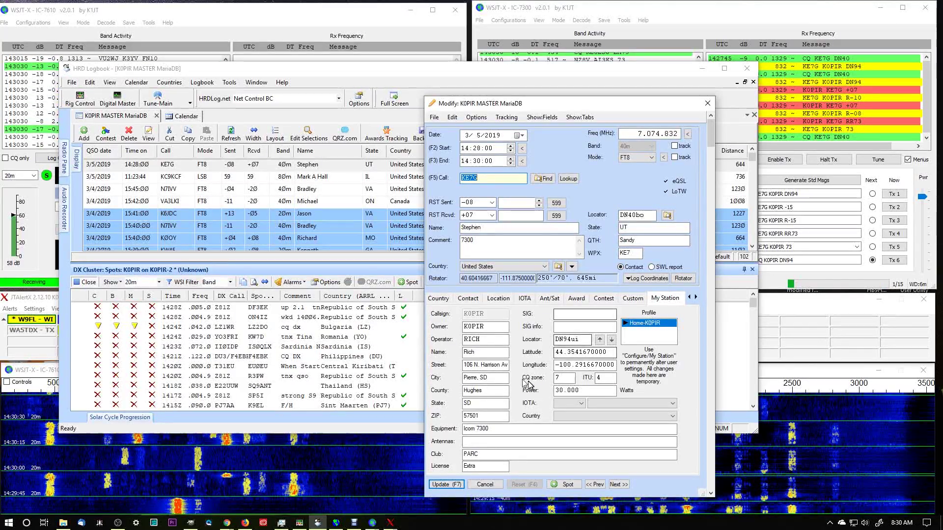
left_click(486, 485)
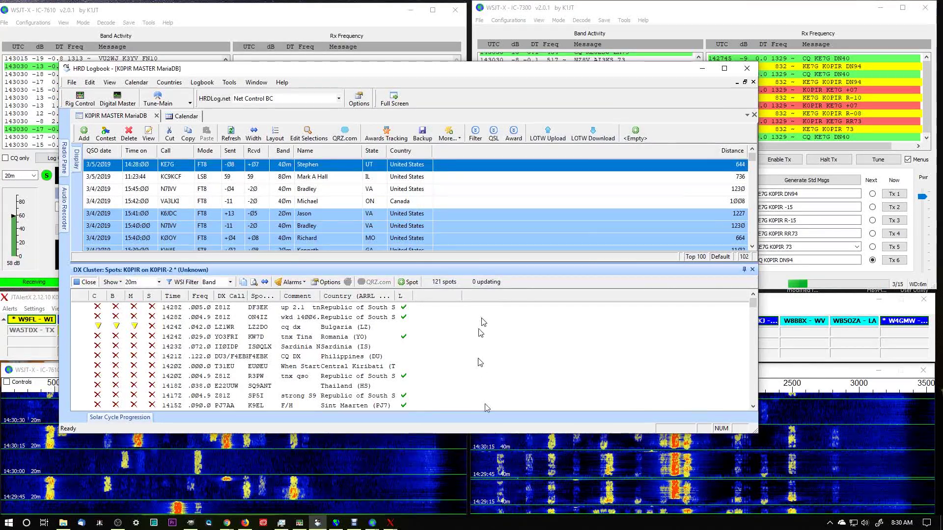
left_click(702, 69)
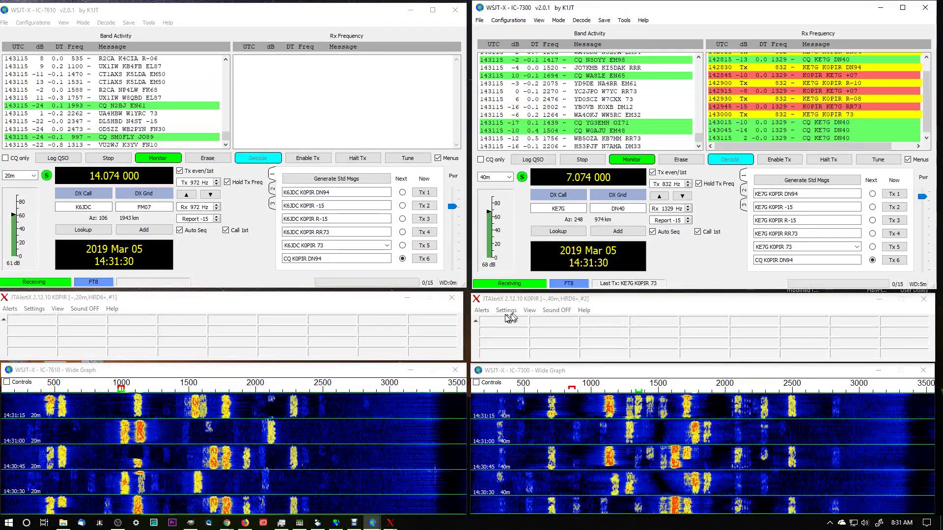
mouse_move(497, 320)
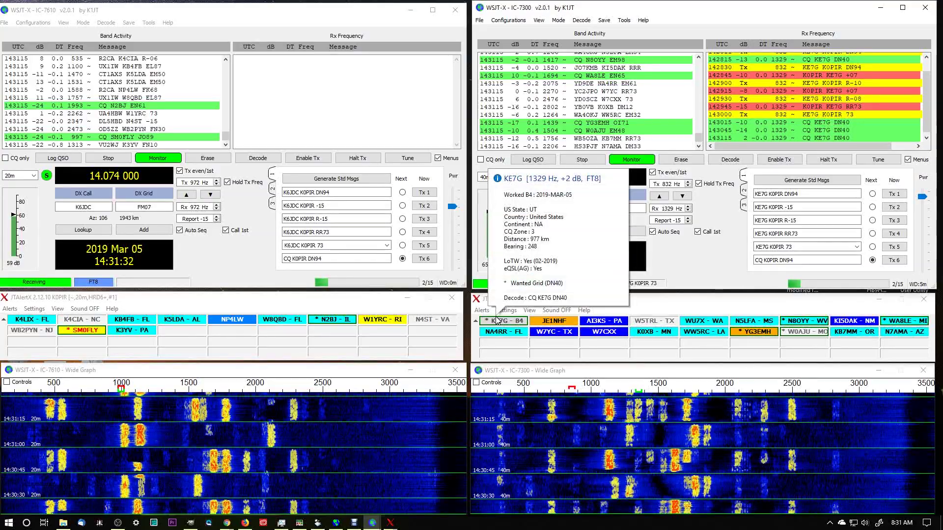